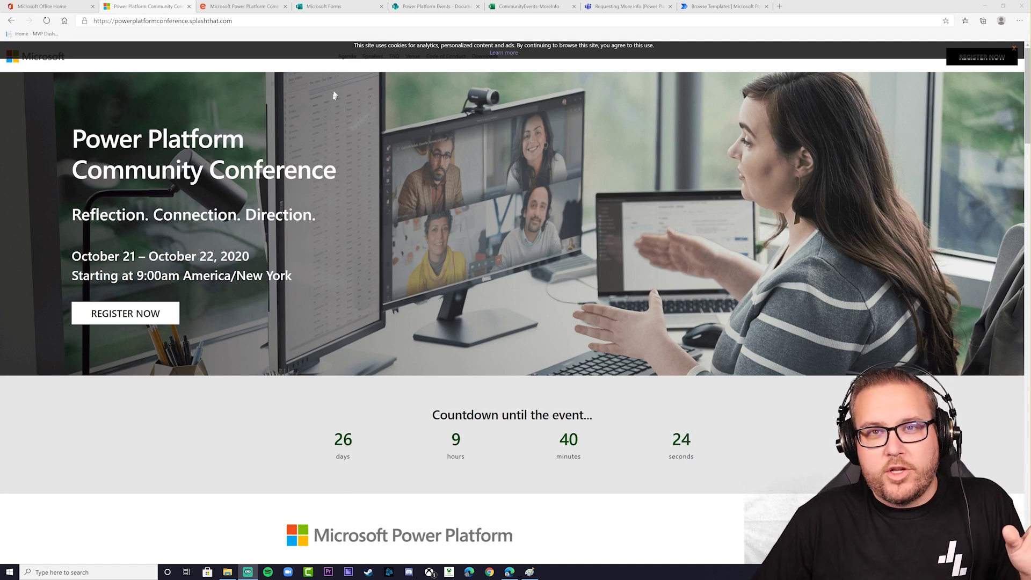
Show the conference form's design with its First Name, Last name and Email Address questions
{"action": "left_click", "coordinate": [359, 8]}
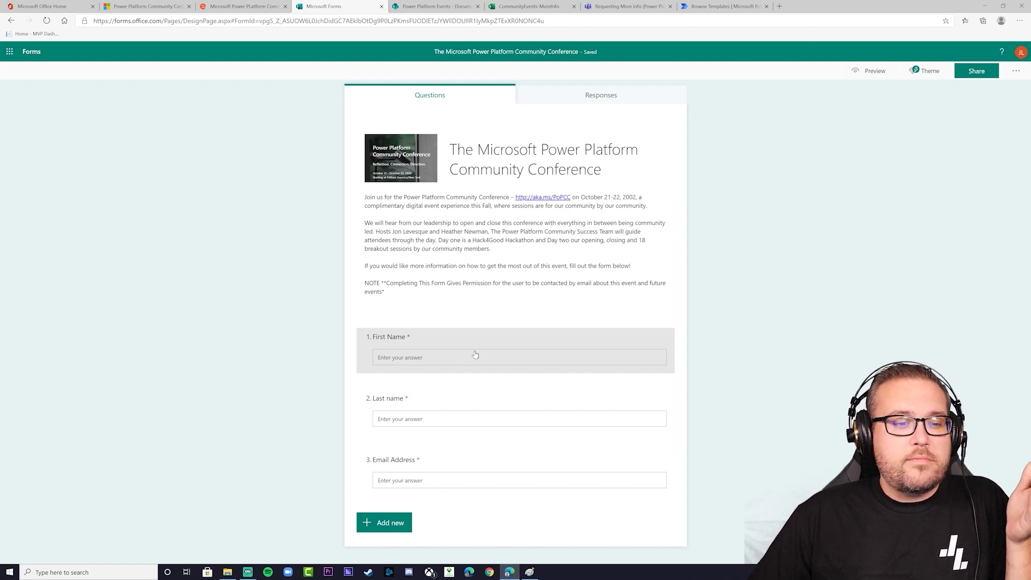
Preview the new-question types without adding one, then go to the Power Platform Events Documents library
{"action": "left_click", "coordinate": [395, 523]}
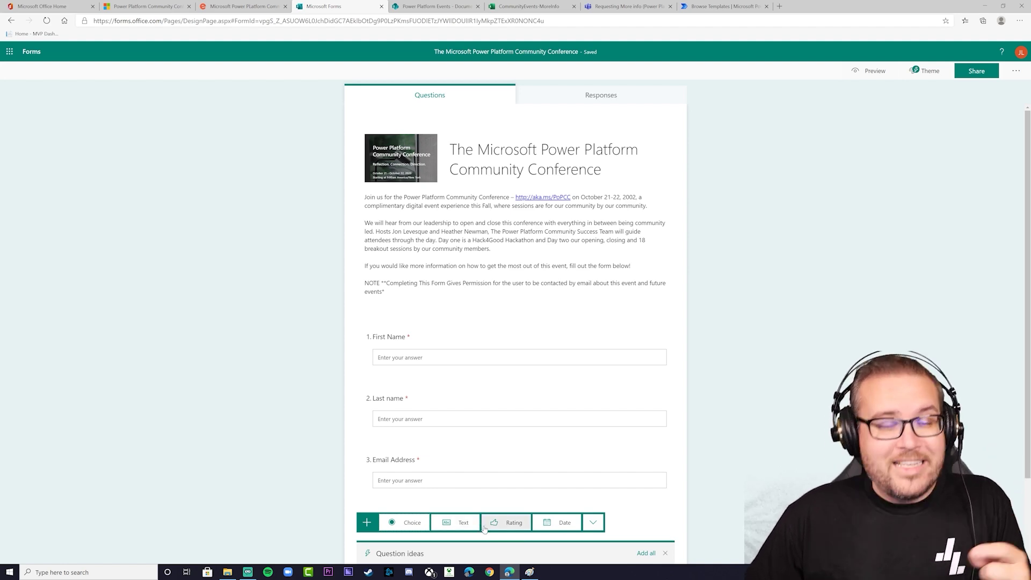
{"action": "left_click", "coordinate": [733, 485]}
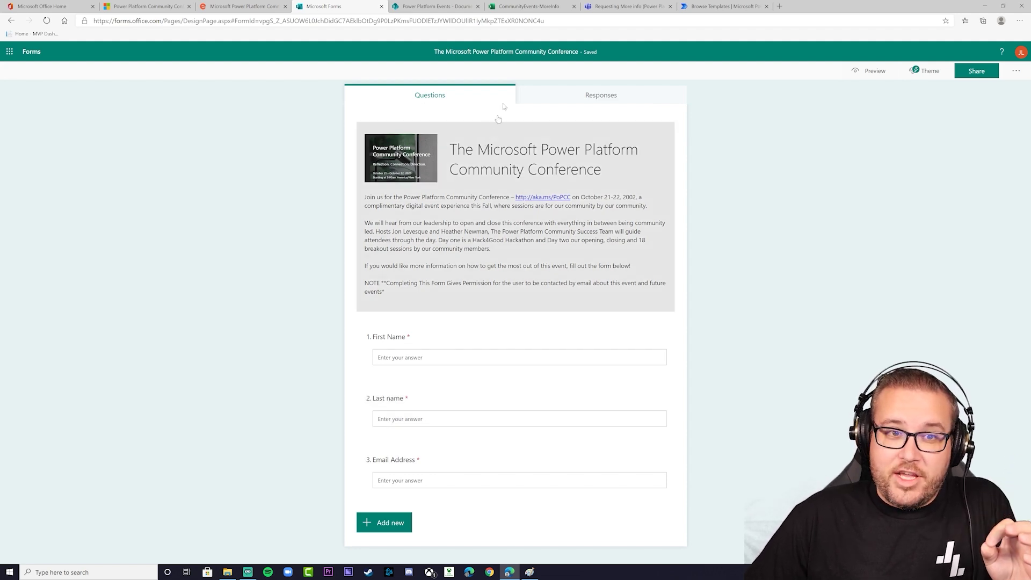
{"action": "left_click", "coordinate": [436, 7]}
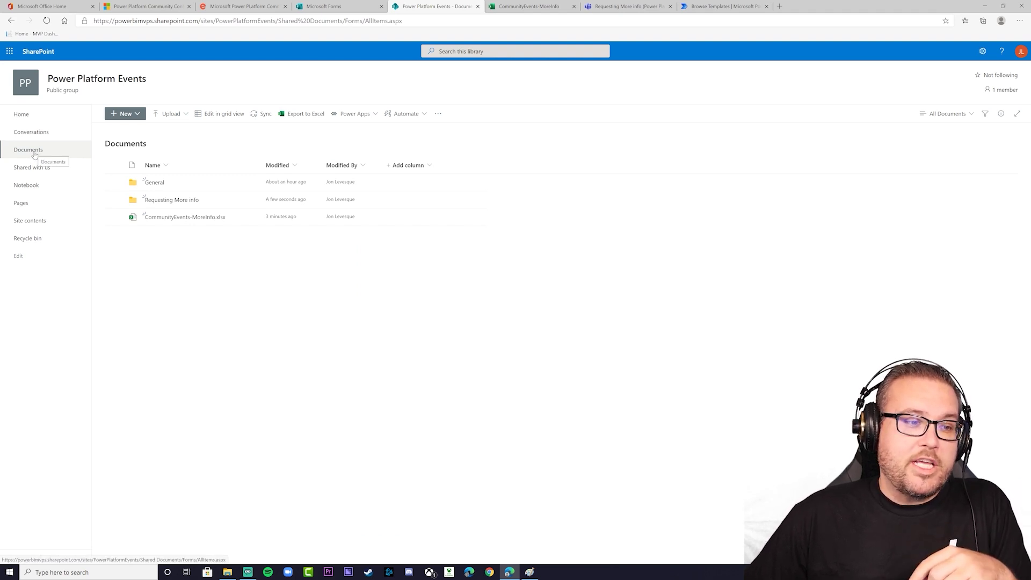
View the CommunityEvents-MoreInfo.xlsx workbook and its First Name, Last Name, Email Address table
{"action": "mouse_move", "coordinate": [182, 222]}
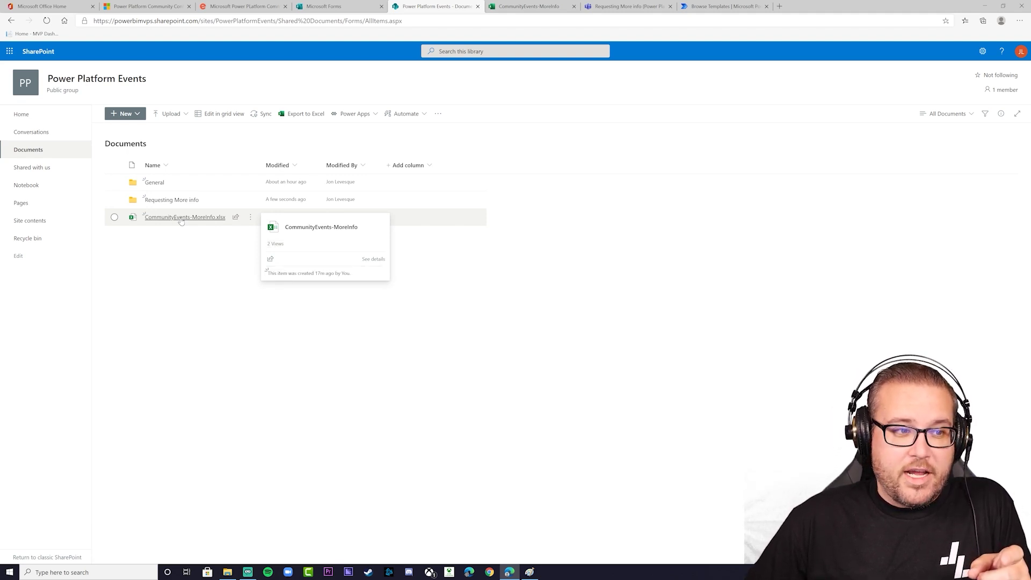
{"action": "left_click", "coordinate": [528, 6]}
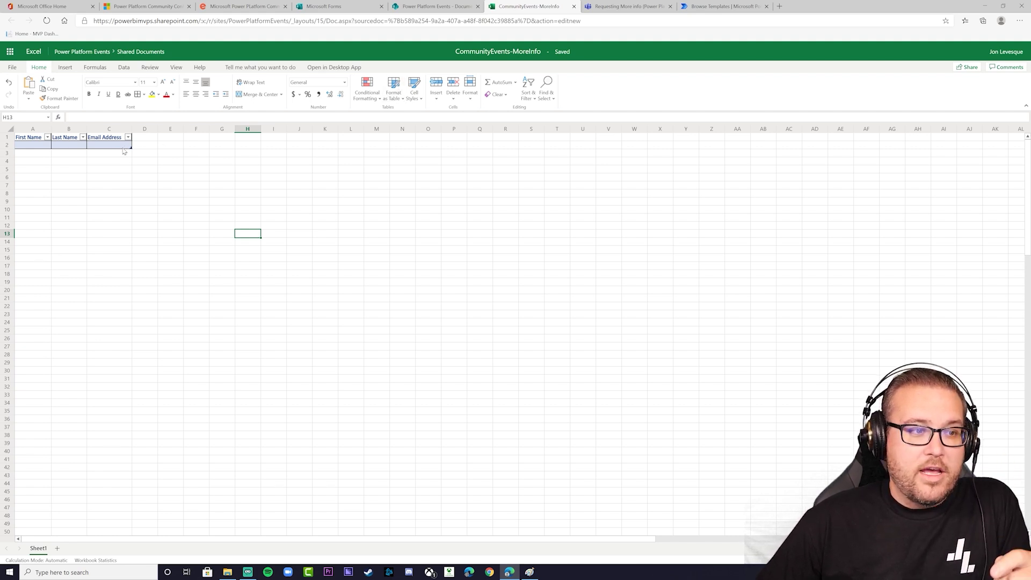
Create a new blank Excel workbook, Book.xlsx, from File > New
{"action": "left_click", "coordinate": [15, 68]}
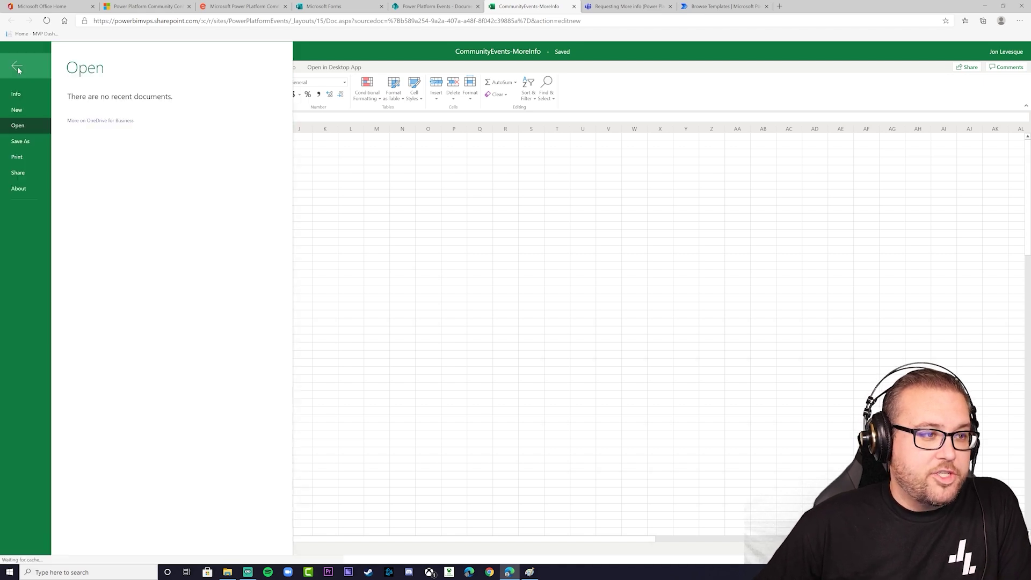
{"action": "left_click", "coordinate": [35, 113]}
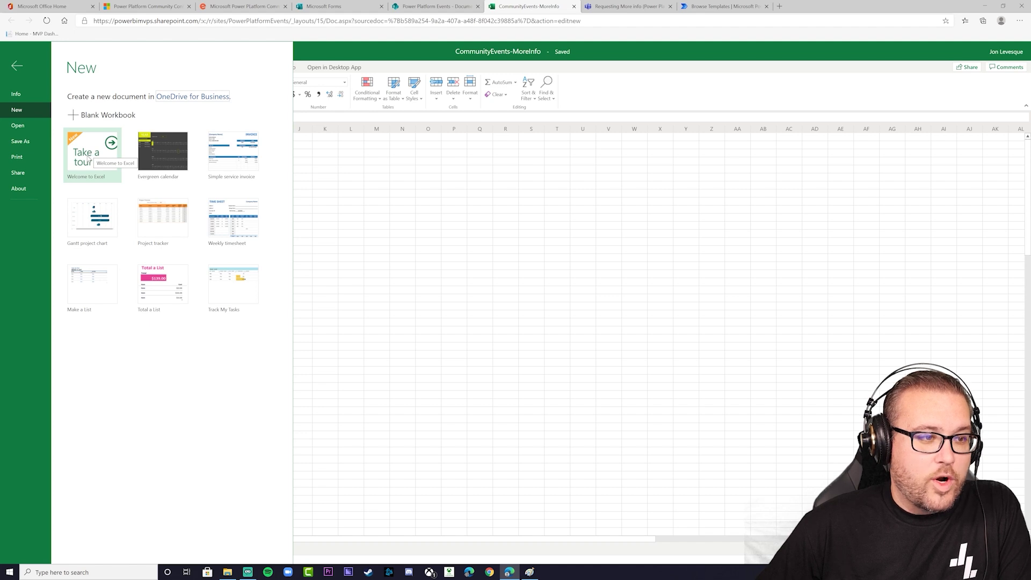
{"action": "left_click", "coordinate": [88, 119]}
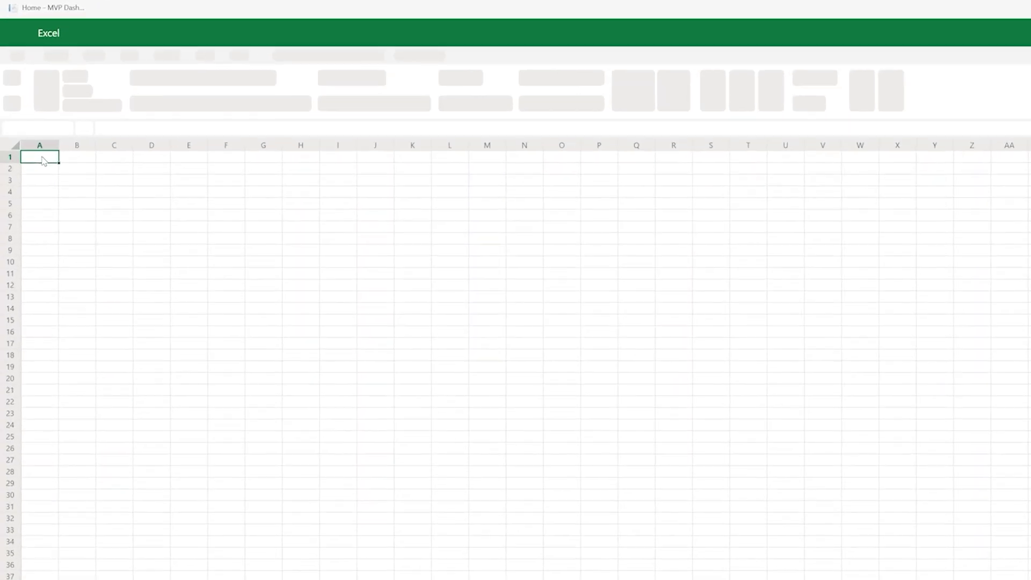
Enter the headers as one run-together entry, widen column A, then clear A1
{"action": "type", "text": "First Name"}
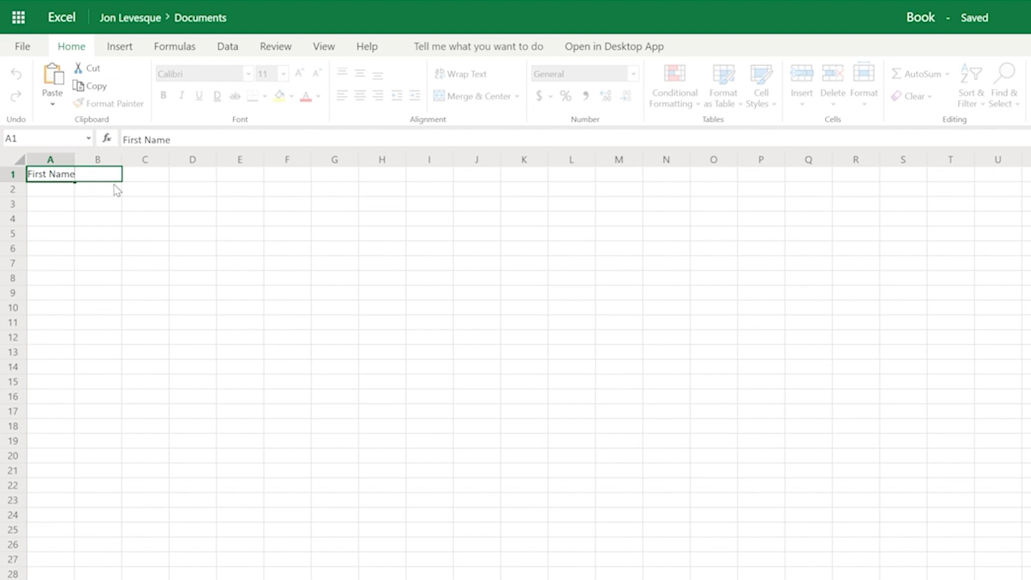
{"action": "type", "text": "Last NameE"}
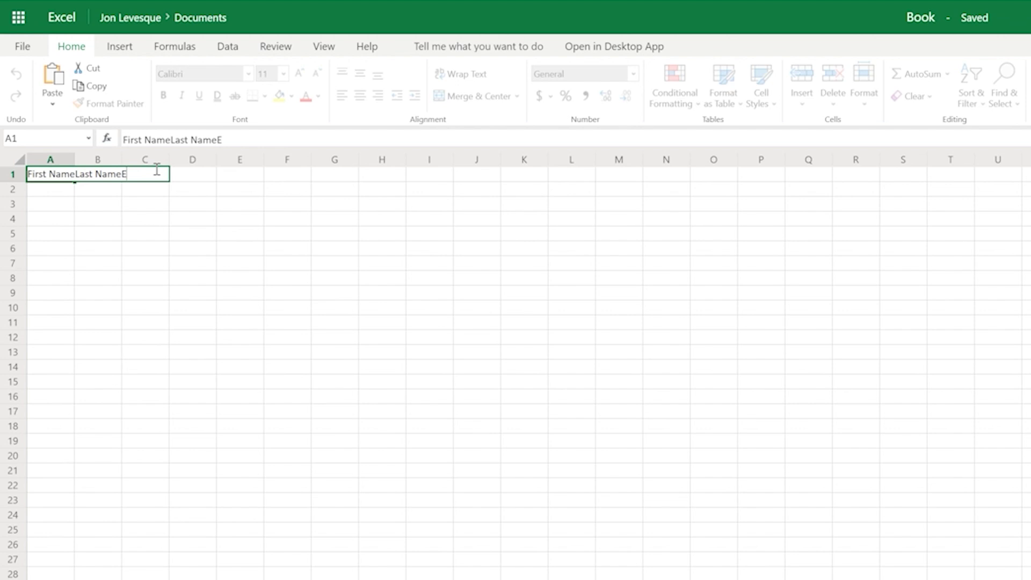
{"action": "type", "text": "mail Address"}
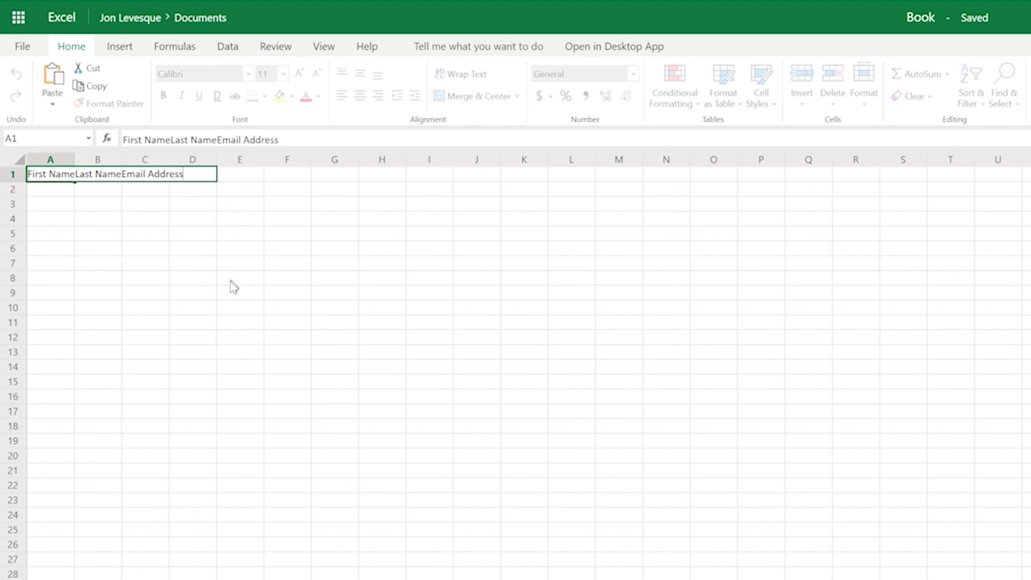
{"action": "left_click", "coordinate": [230, 279]}
{"action": "left_click_drag", "start_coordinate": [74, 160], "coordinate": [177, 162]}
{"action": "left_click", "coordinate": [169, 181]}
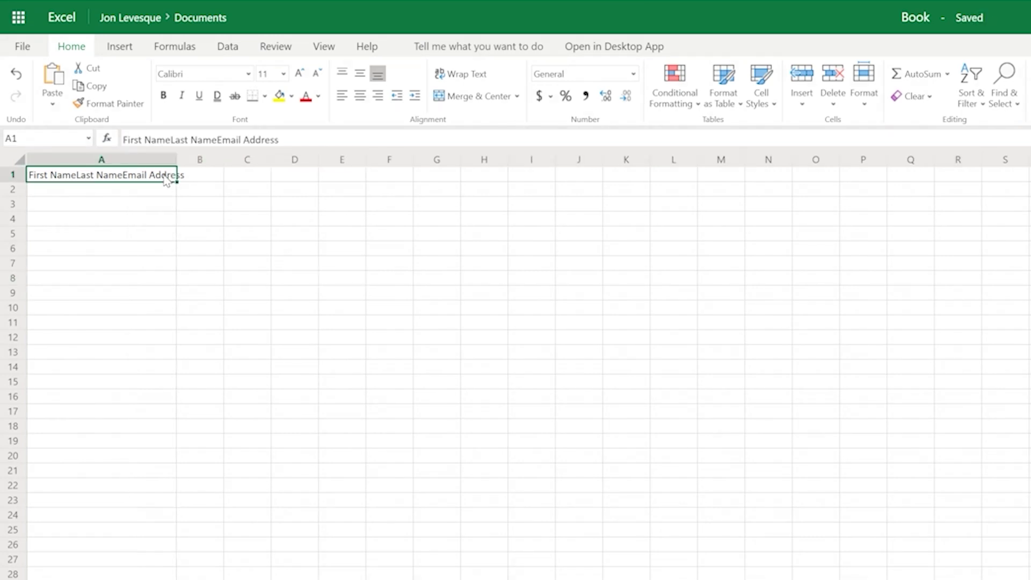
{"action": "key", "text": "BackSpace"}
Enter First Name, Last Name and Email in A1, B1 and C1, and widen column B
{"action": "type", "text": "First Name"}
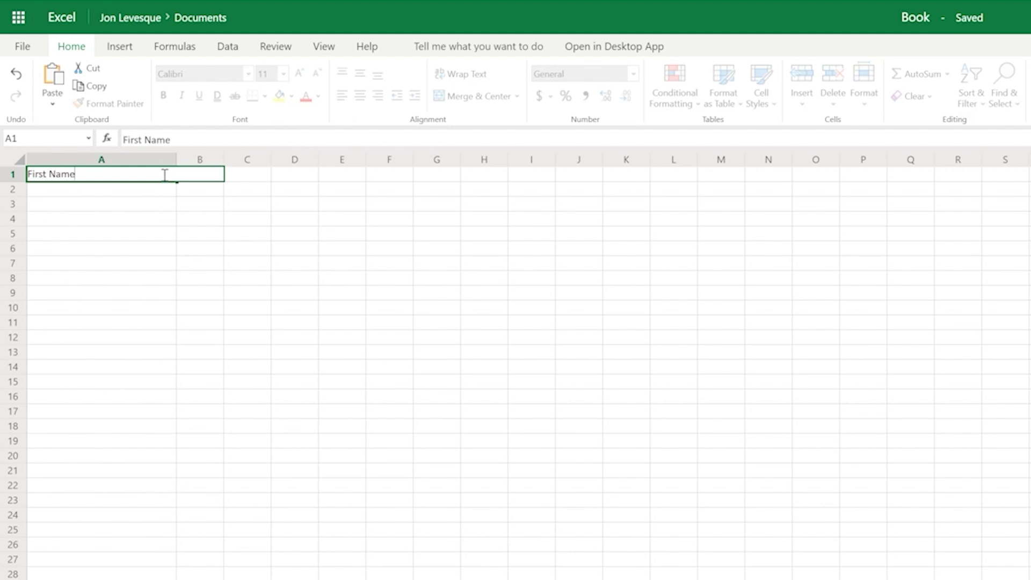
{"action": "left_click", "coordinate": [188, 252]}
{"action": "left_click", "coordinate": [200, 177]}
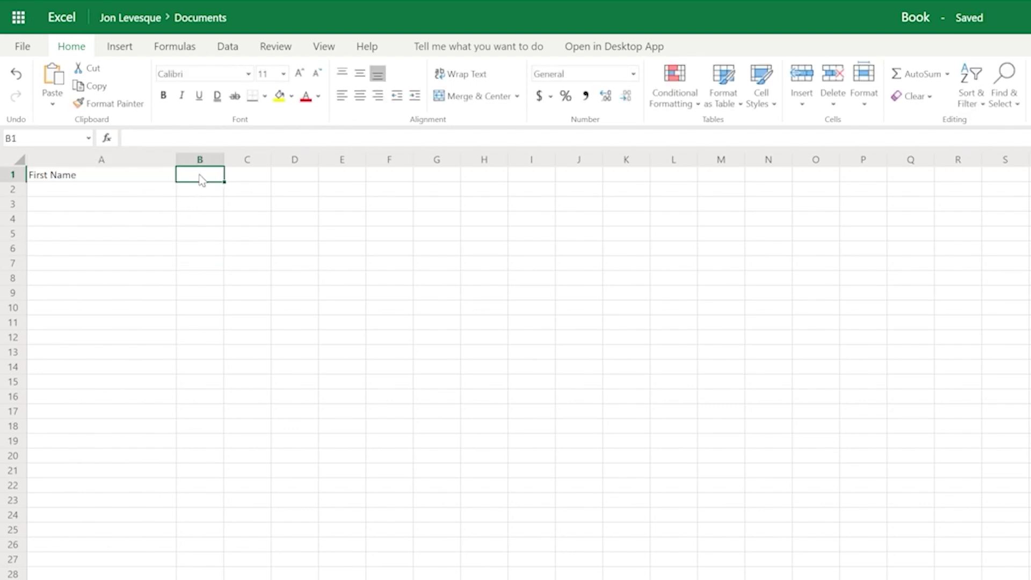
{"action": "type", "text": "Last Name"}
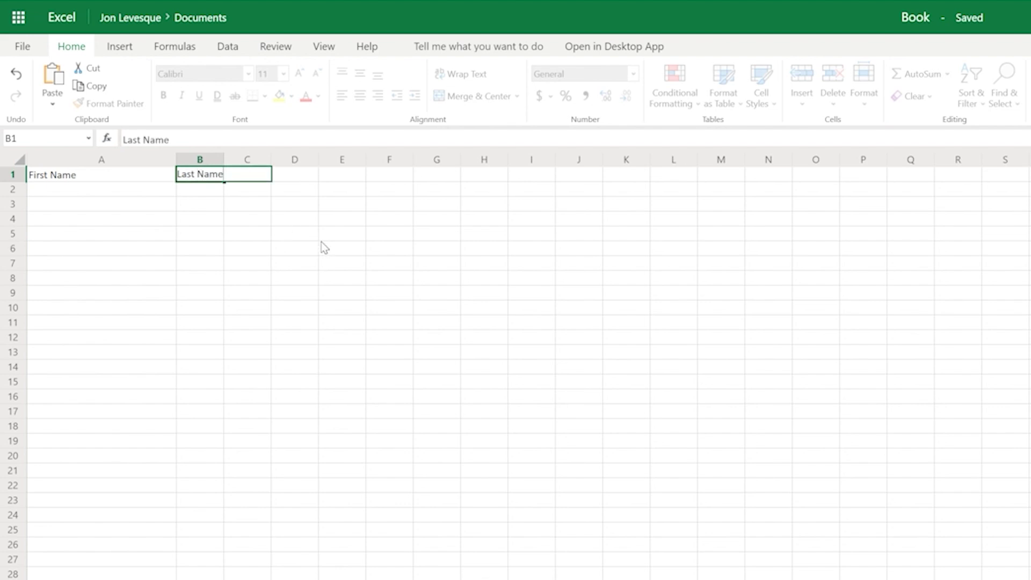
{"action": "left_click", "coordinate": [316, 264]}
{"action": "left_click", "coordinate": [263, 176]}
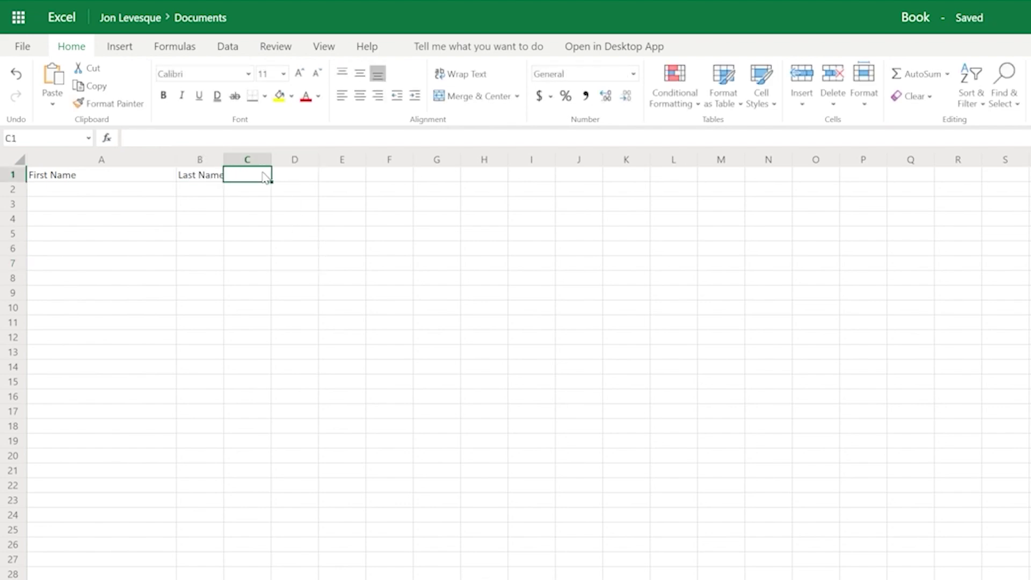
{"action": "type", "text": "Email"}
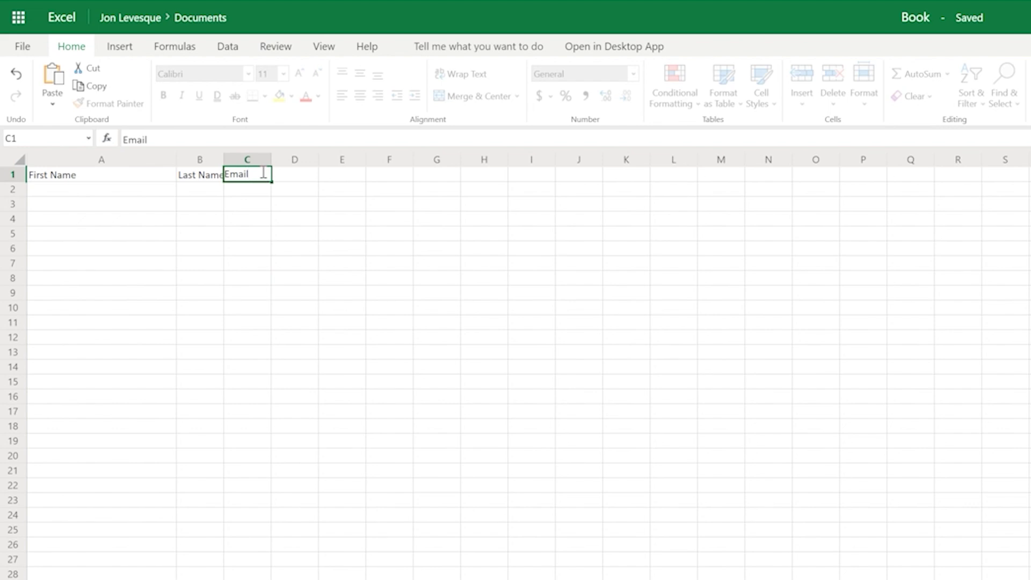
{"action": "left_click", "coordinate": [341, 263]}
{"action": "left_click_drag", "start_coordinate": [223, 159], "coordinate": [112, 162]}
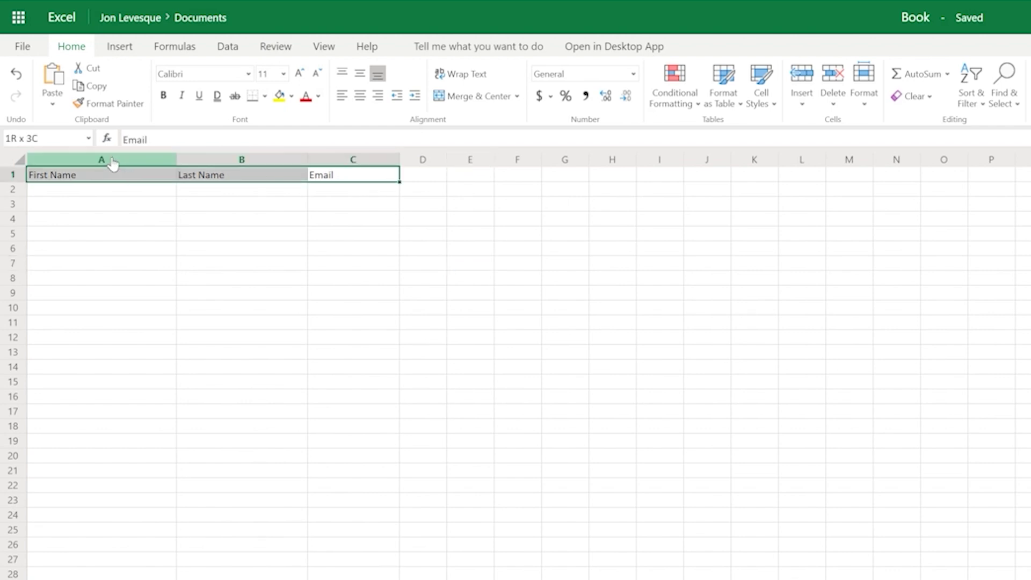
Format the row 1 headers as a light blue table with the first row as headers
{"action": "left_click", "coordinate": [107, 160]}
{"action": "left_click", "coordinate": [15, 176]}
{"action": "left_click_drag", "start_coordinate": [107, 160], "coordinate": [111, 159]}
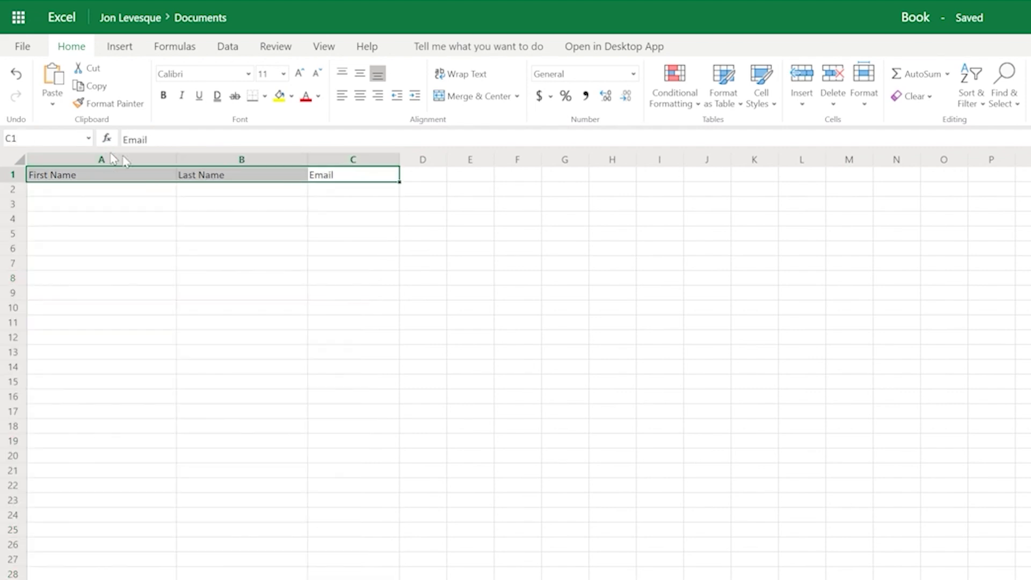
{"action": "left_click", "coordinate": [737, 104]}
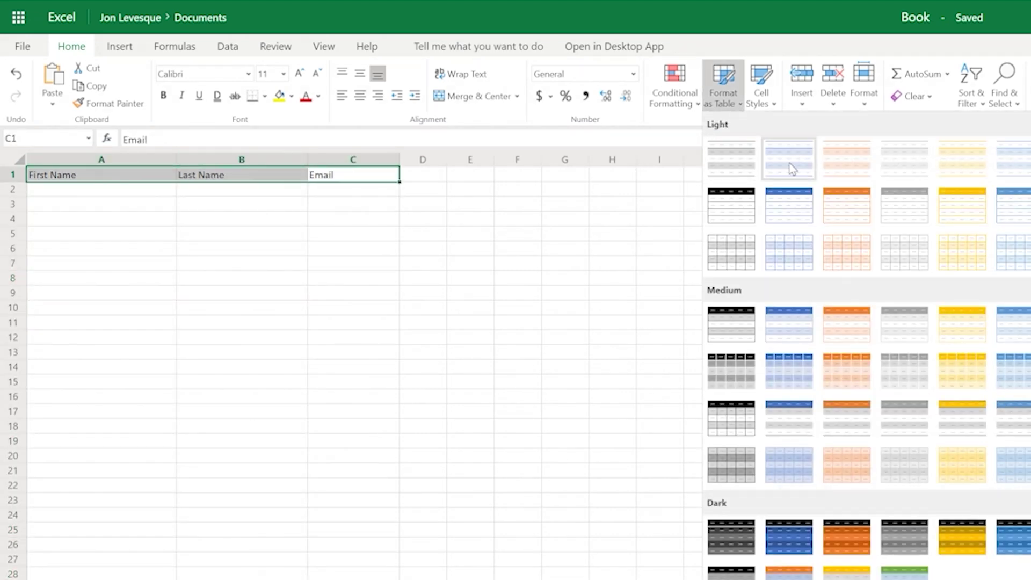
{"action": "left_click", "coordinate": [789, 168]}
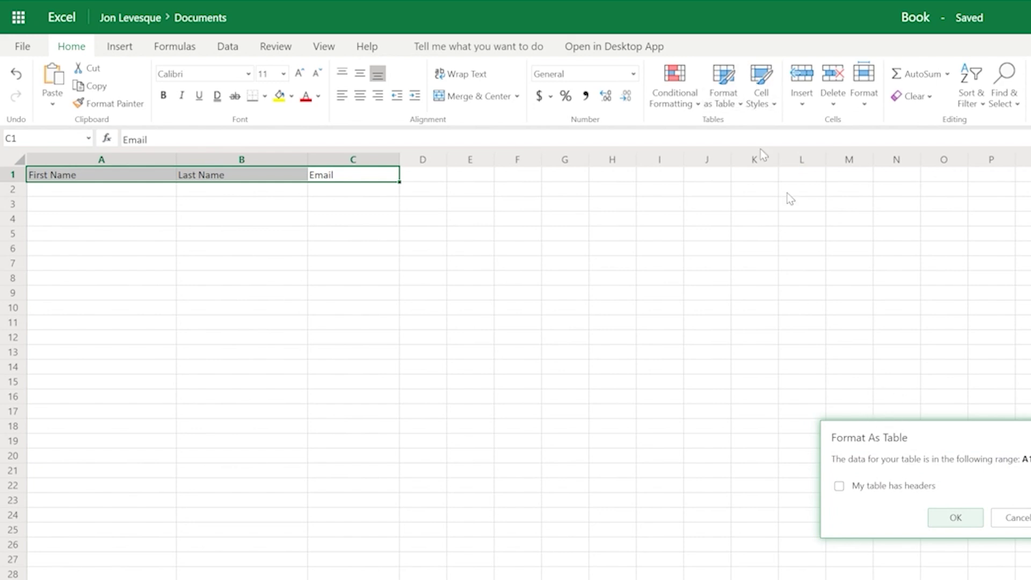
{"action": "left_click", "coordinate": [839, 486]}
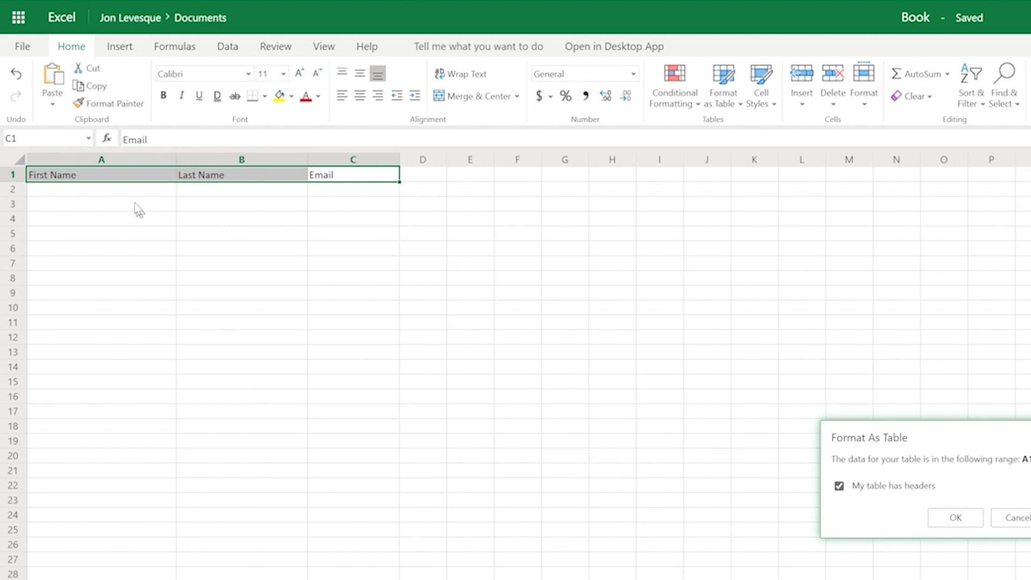
{"action": "left_click", "coordinate": [956, 517]}
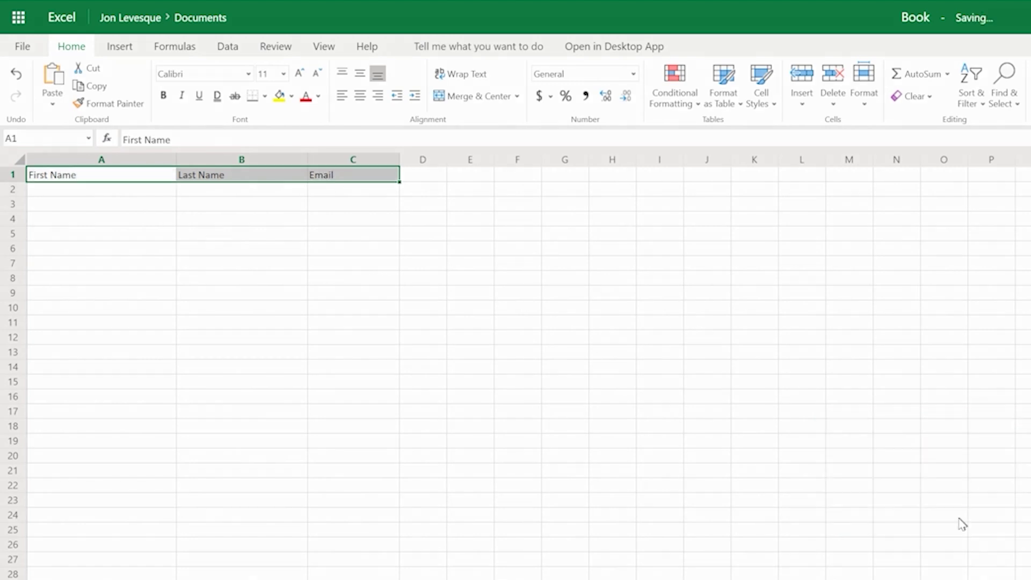
Apply All Borders to the table's header and first row cells
{"action": "left_click", "coordinate": [332, 308]}
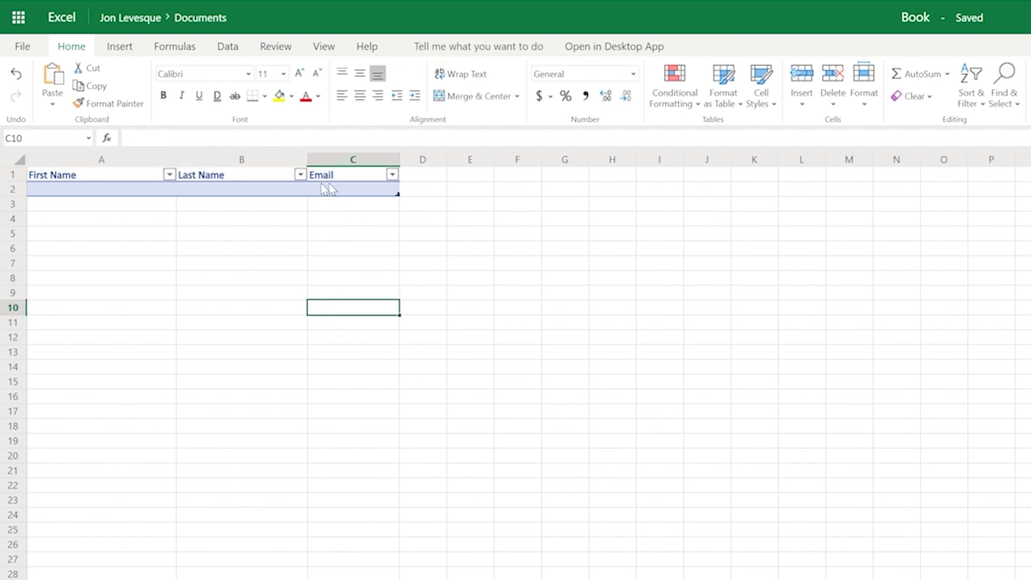
{"action": "left_click_drag", "start_coordinate": [358, 194], "coordinate": [102, 174]}
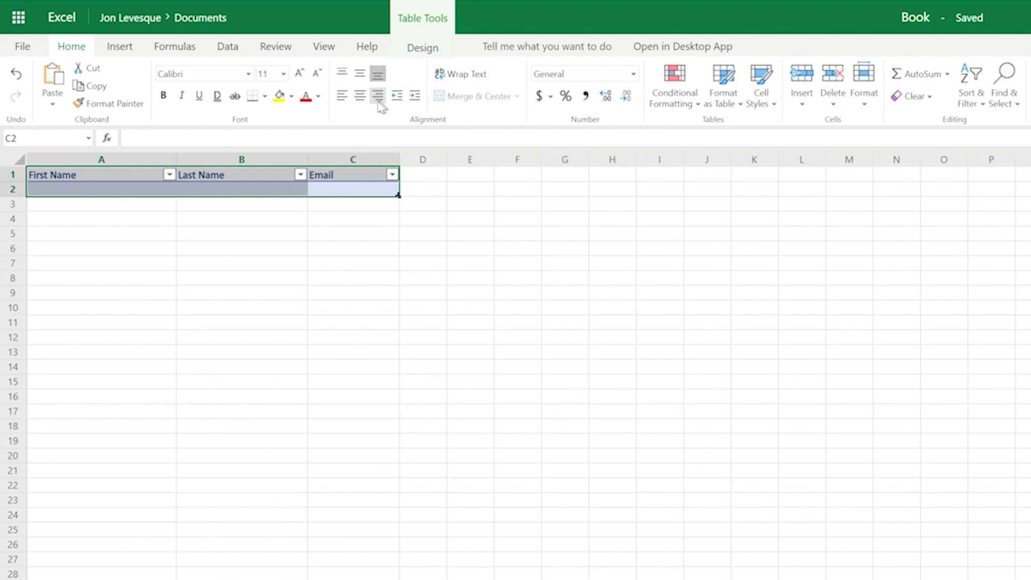
{"action": "left_click", "coordinate": [263, 97]}
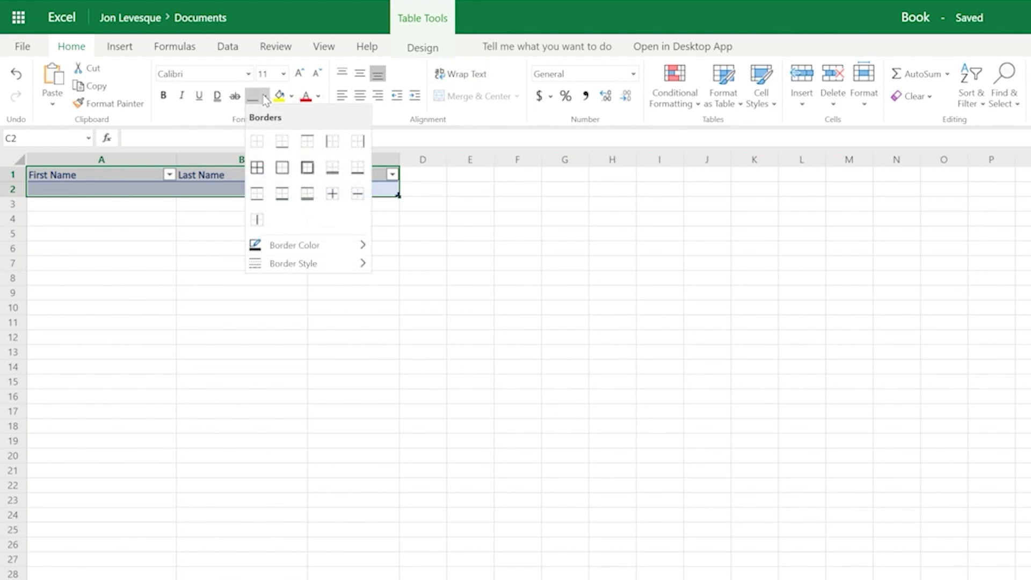
{"action": "left_click", "coordinate": [267, 146]}
{"action": "left_click", "coordinate": [252, 295]}
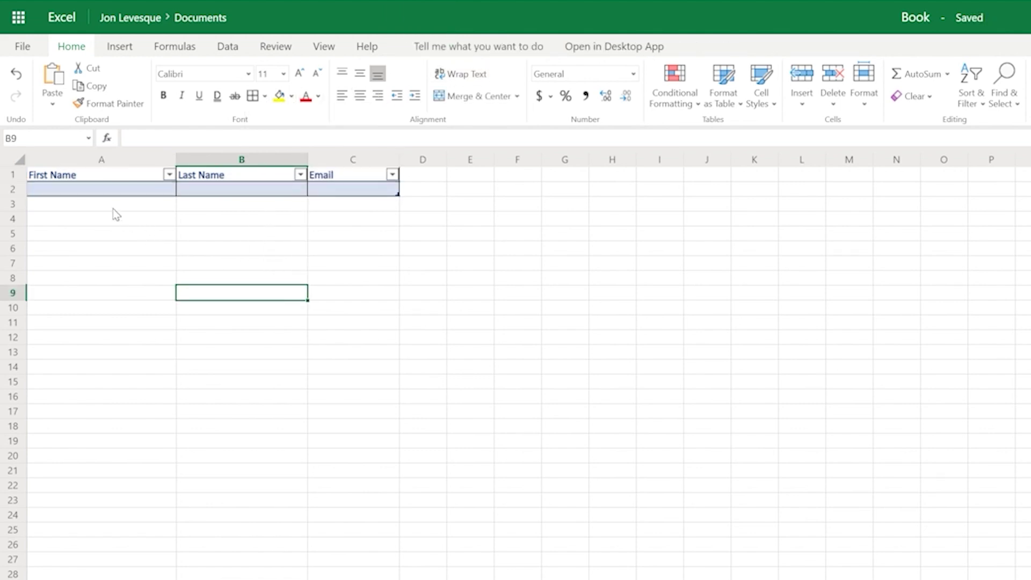
Select the table's empty first row A2:C2, then switch to the SharePoint document library
{"action": "left_click", "coordinate": [108, 191]}
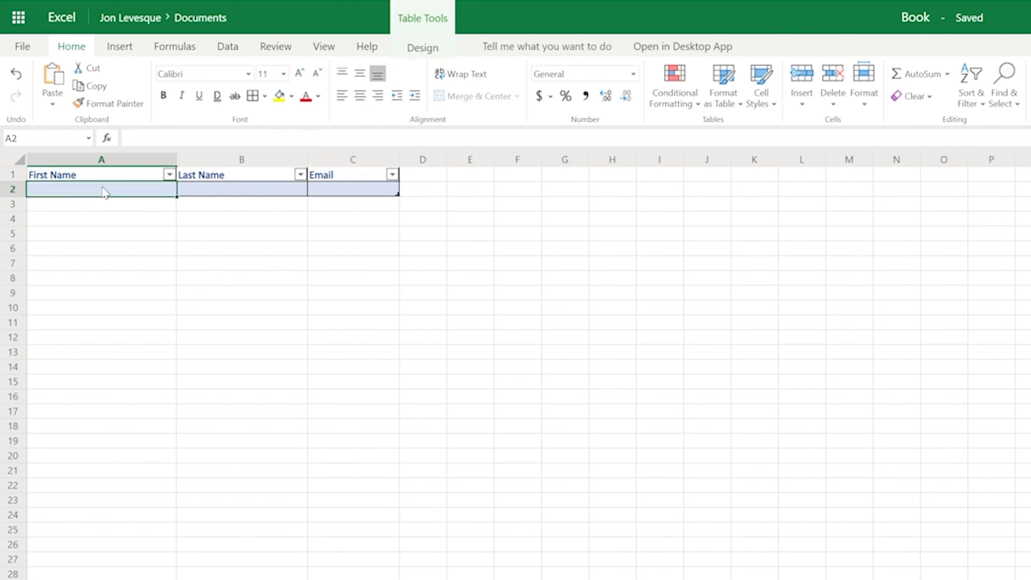
{"action": "key", "text": "Down"}
{"action": "key", "text": "Down"}
{"action": "key", "text": "Down"}
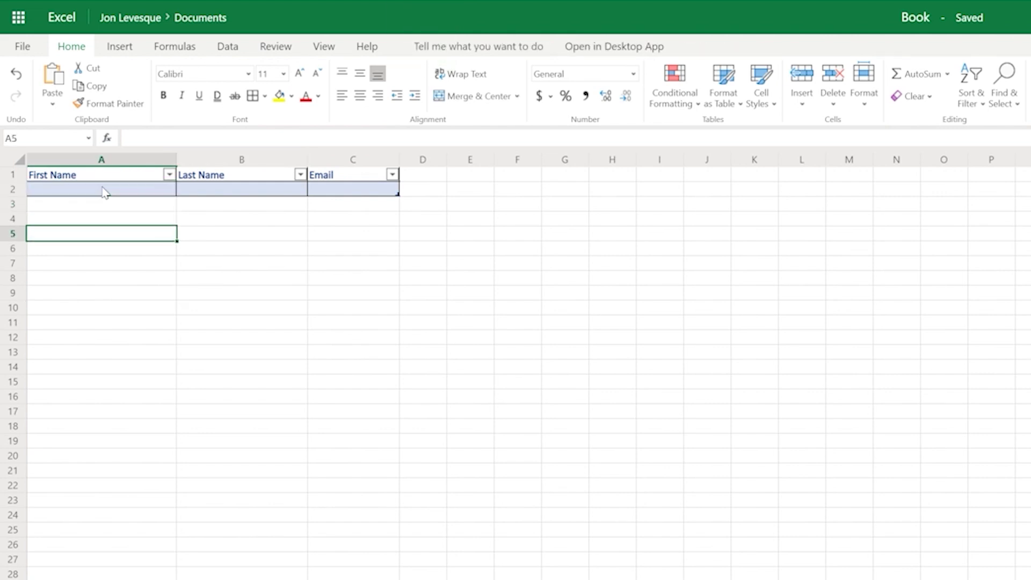
{"action": "left_click", "coordinate": [104, 191]}
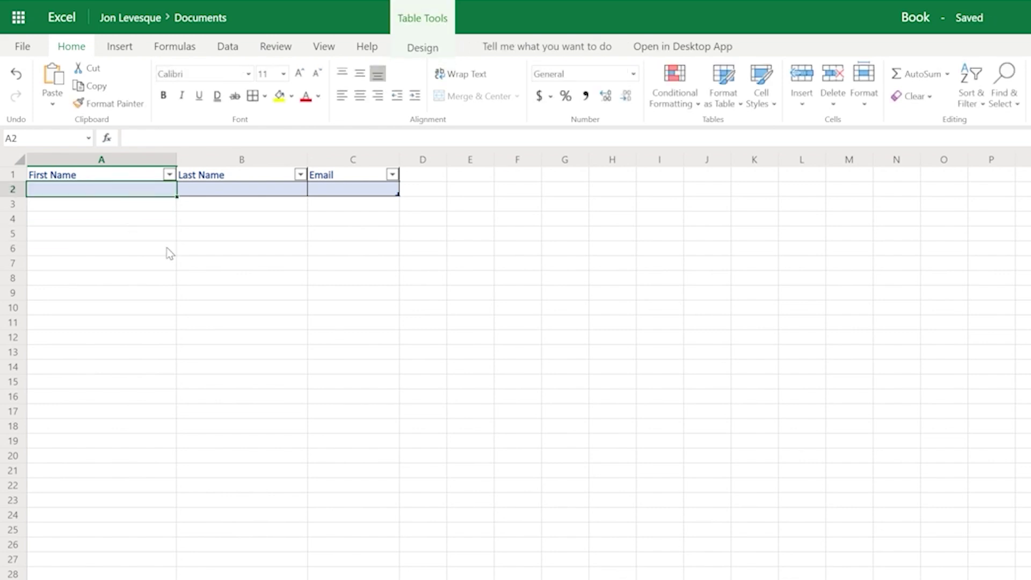
{"action": "left_click_drag", "start_coordinate": [343, 193], "coordinate": [158, 199]}
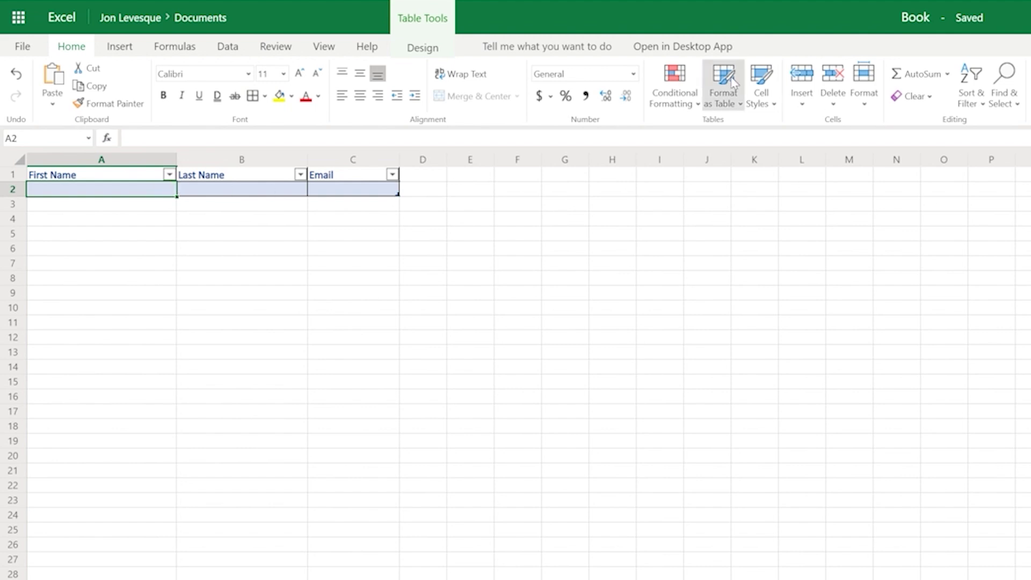
{"action": "left_click", "coordinate": [339, 6]}
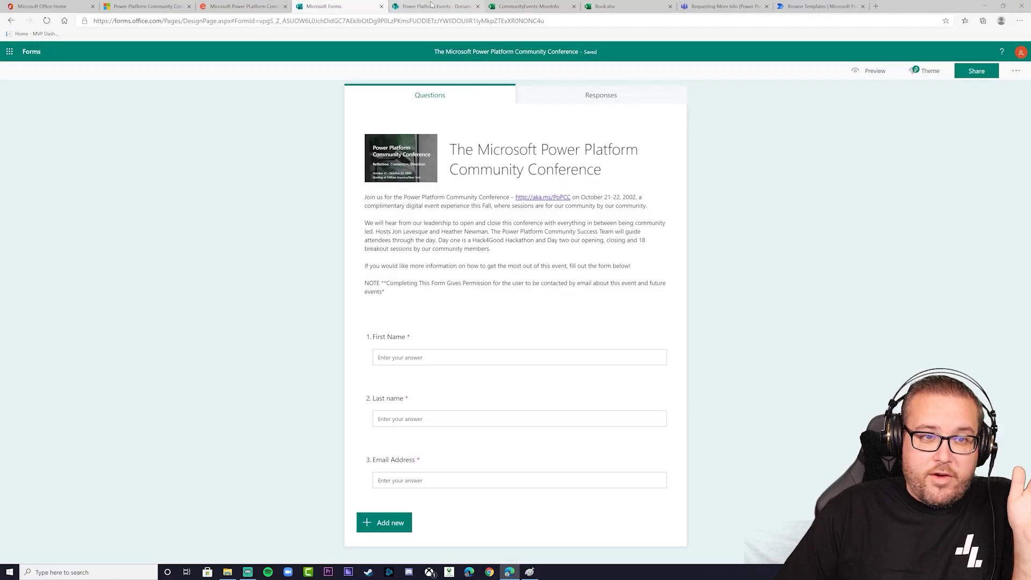
{"action": "left_click", "coordinate": [433, 6]}
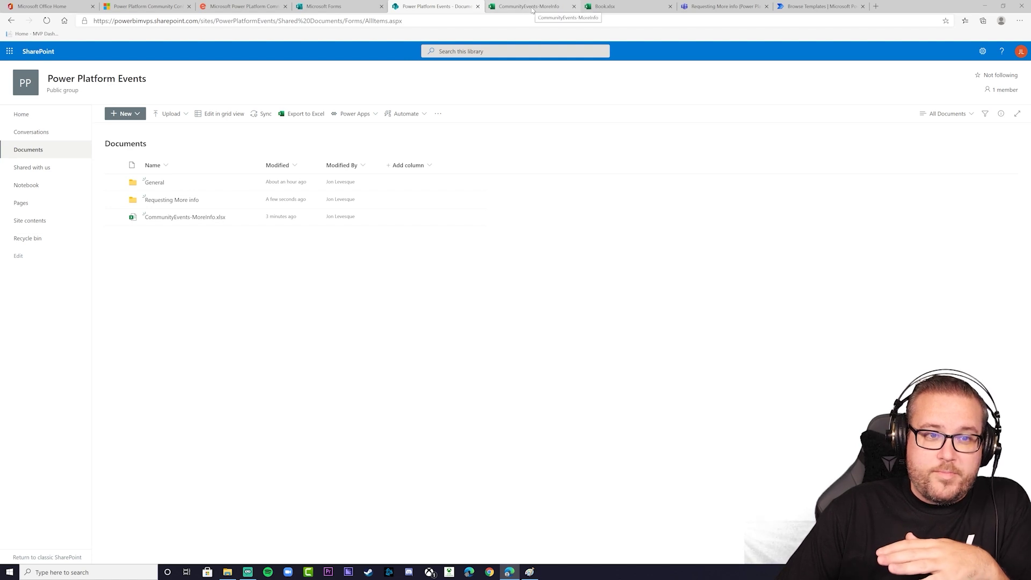
Close the unused Book.xlsx workbook and switch to the Teams Requesting More info channel
{"action": "left_click", "coordinate": [531, 7]}
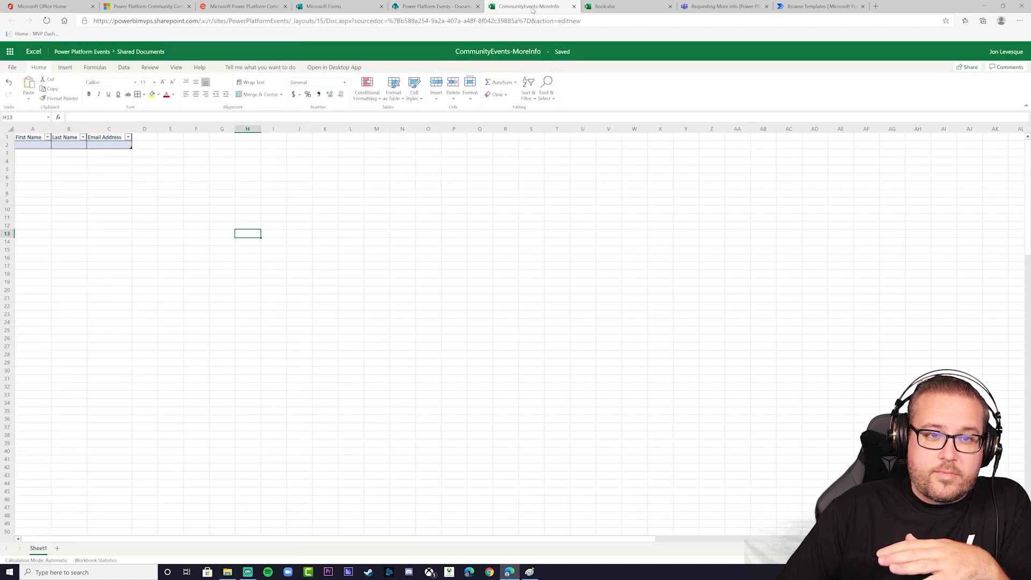
{"action": "left_click", "coordinate": [670, 7]}
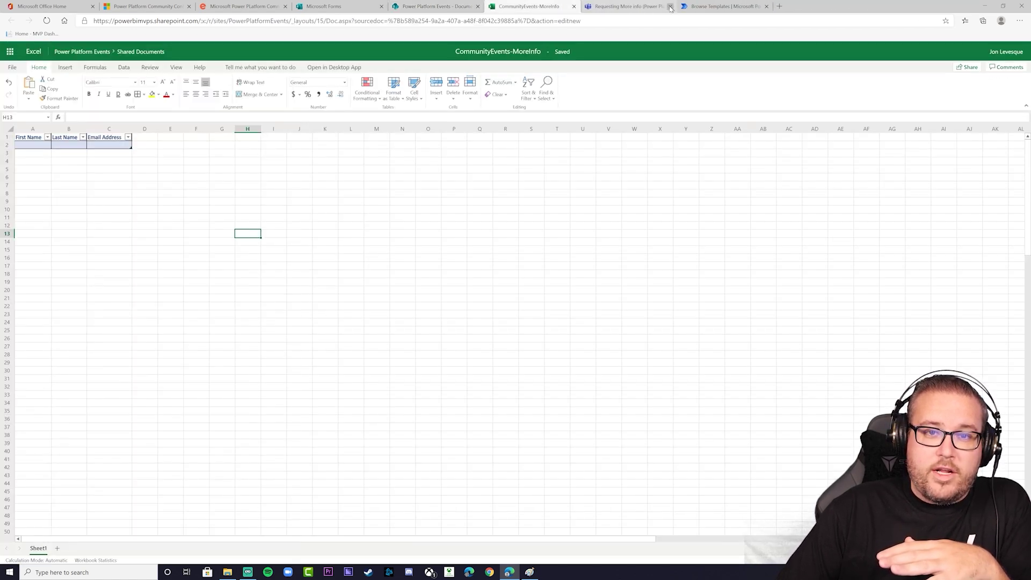
{"action": "left_click", "coordinate": [621, 8]}
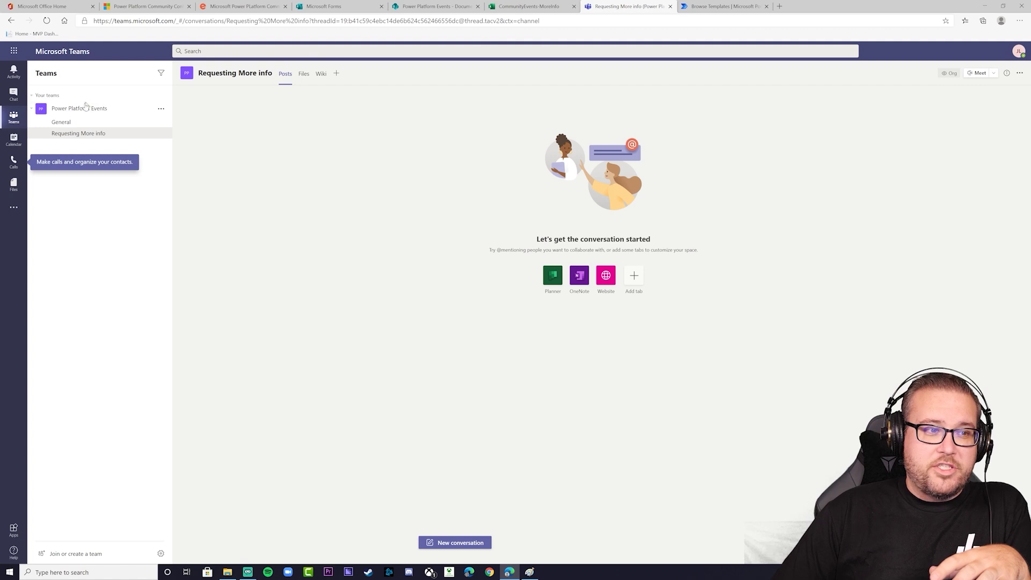
Check the General and Requesting More info channels, then move to the Power Automate templates gallery
{"action": "left_click", "coordinate": [78, 125]}
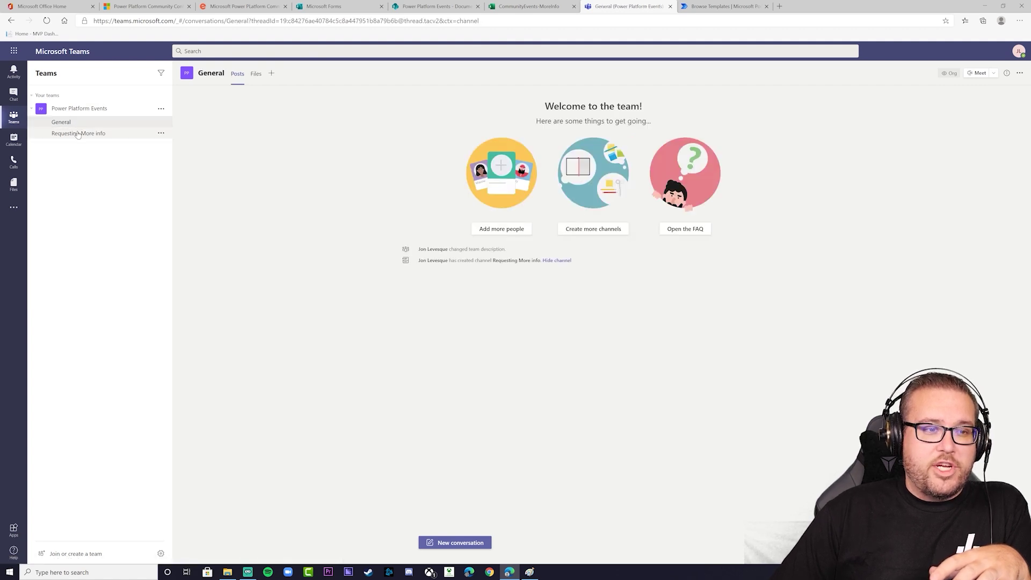
{"action": "left_click", "coordinate": [62, 135]}
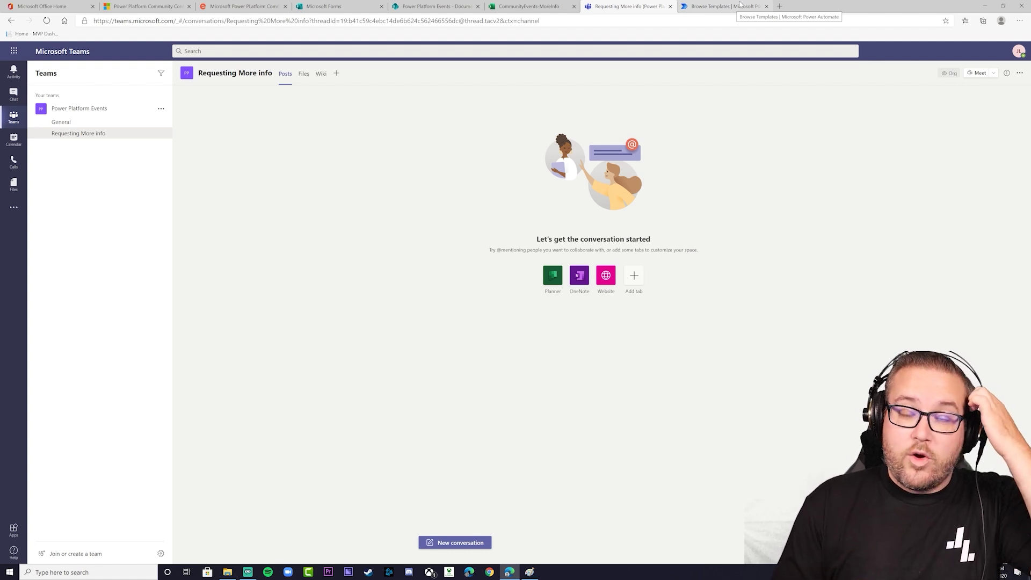
{"action": "left_click", "coordinate": [742, 5]}
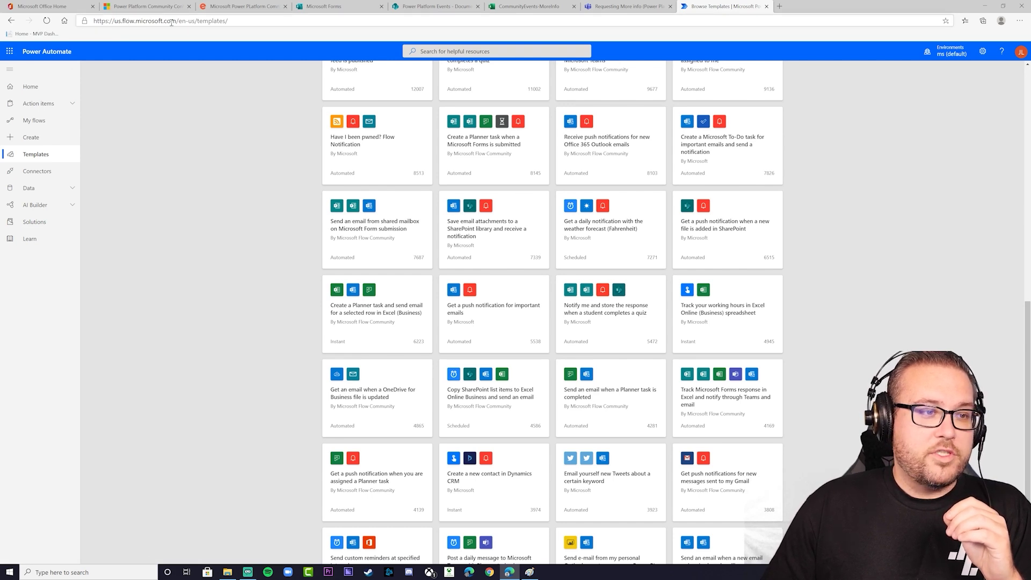
Filter templates to Notifications and open Track Microsoft Forms response in Excel and notify through Teams
{"action": "left_click", "coordinate": [38, 87]}
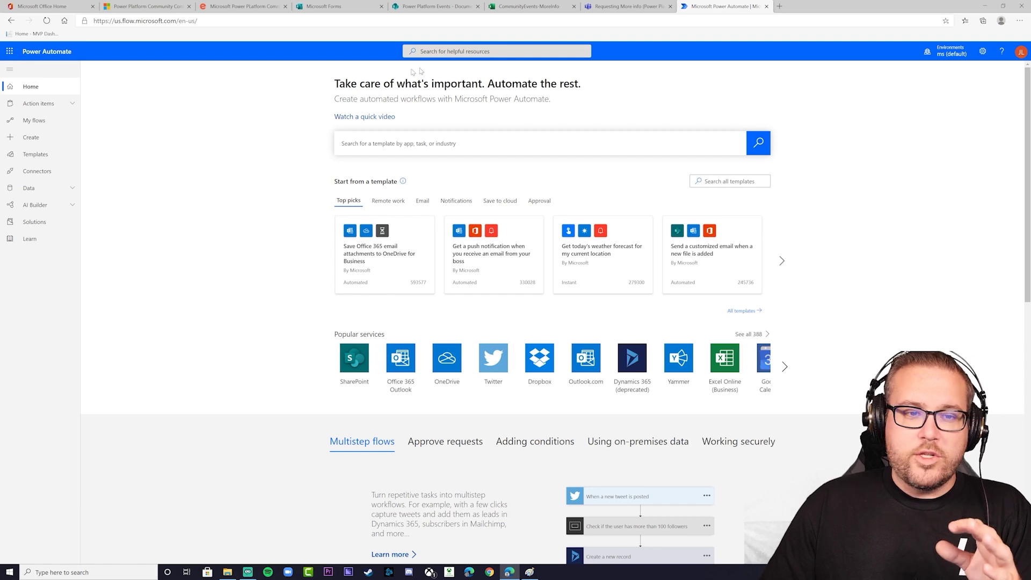
{"action": "left_click", "coordinate": [42, 156]}
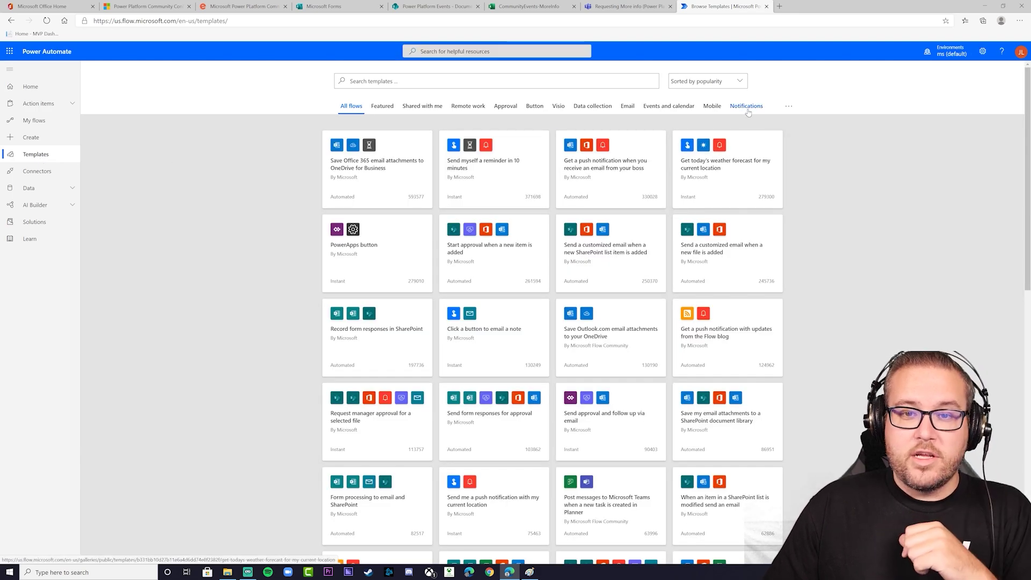
{"action": "left_click", "coordinate": [746, 106]}
{"action": "scroll", "coordinate": [742, 258], "scroll_direction": "down", "scroll_amount": 2}
{"action": "scroll", "coordinate": [741, 257], "scroll_direction": "down", "scroll_amount": 10}
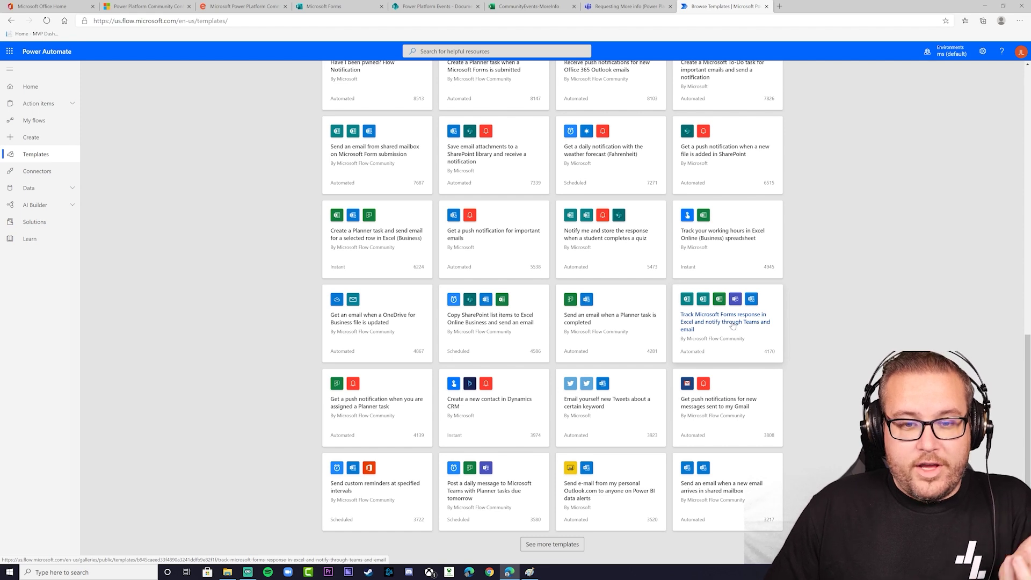
{"action": "left_click", "coordinate": [733, 326]}
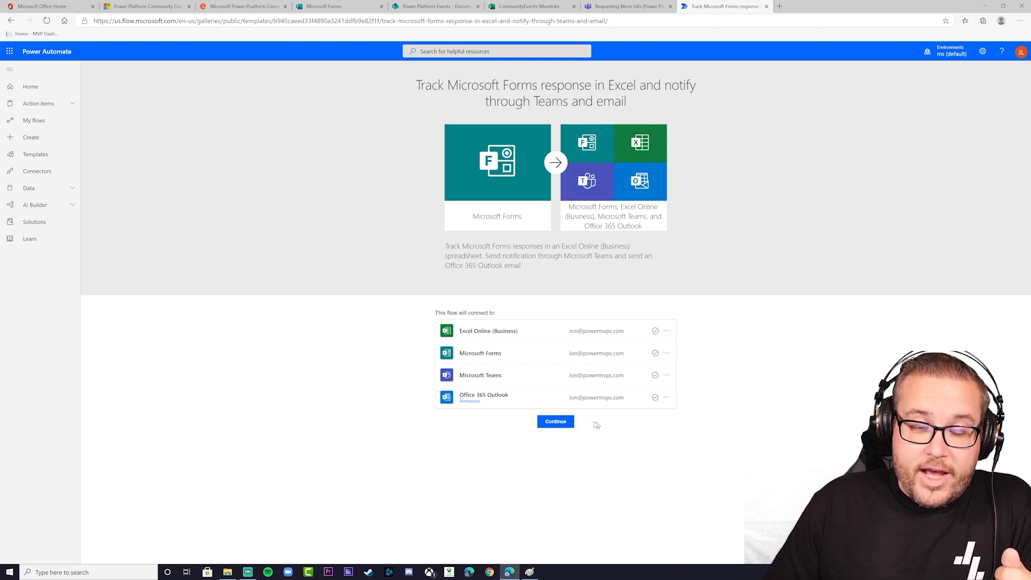
Start the flow from the template and set both Forms steps' Form Id to the conference form
{"action": "left_click", "coordinate": [556, 422]}
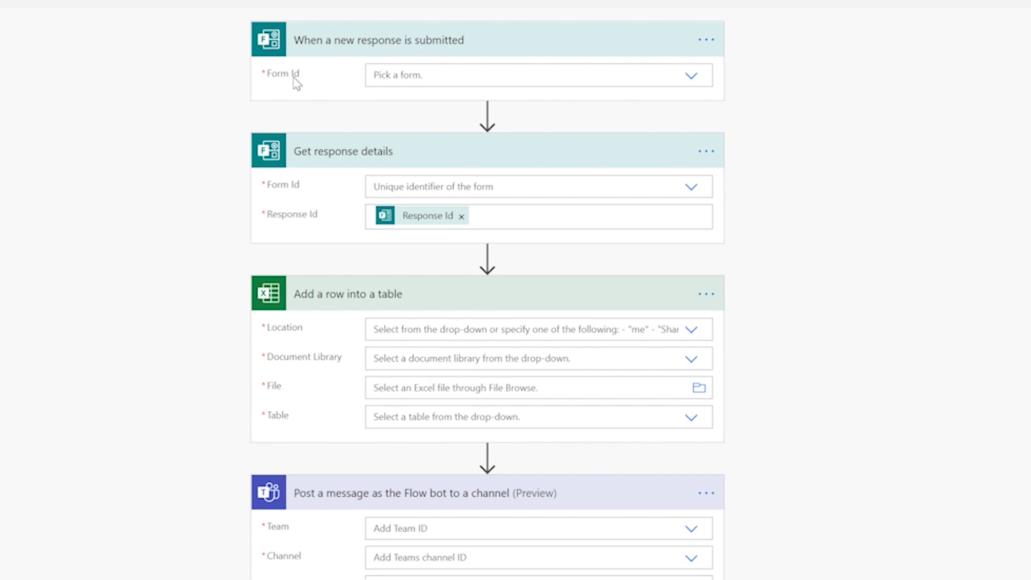
{"action": "left_click", "coordinate": [691, 76]}
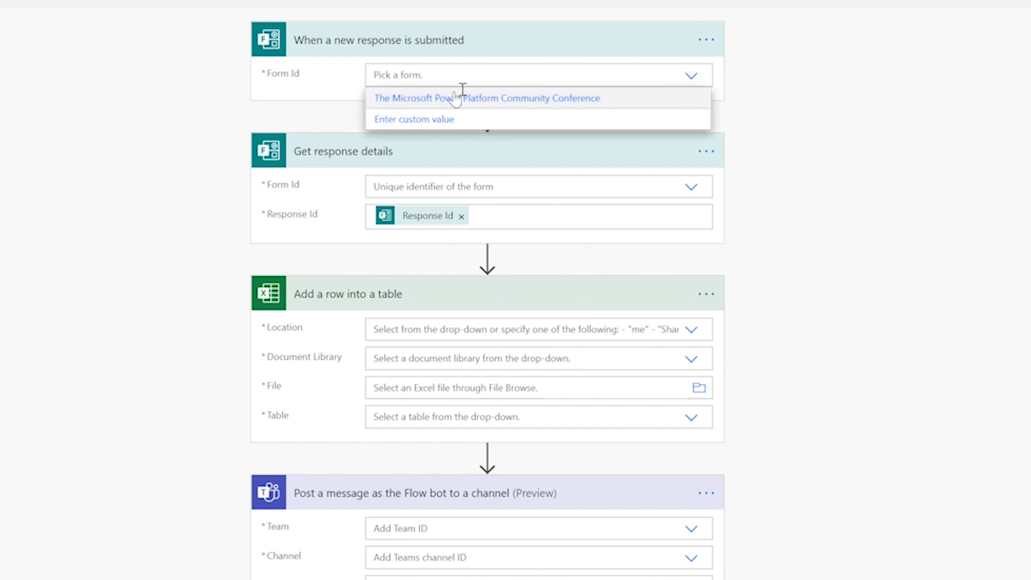
{"action": "left_click", "coordinate": [520, 100]}
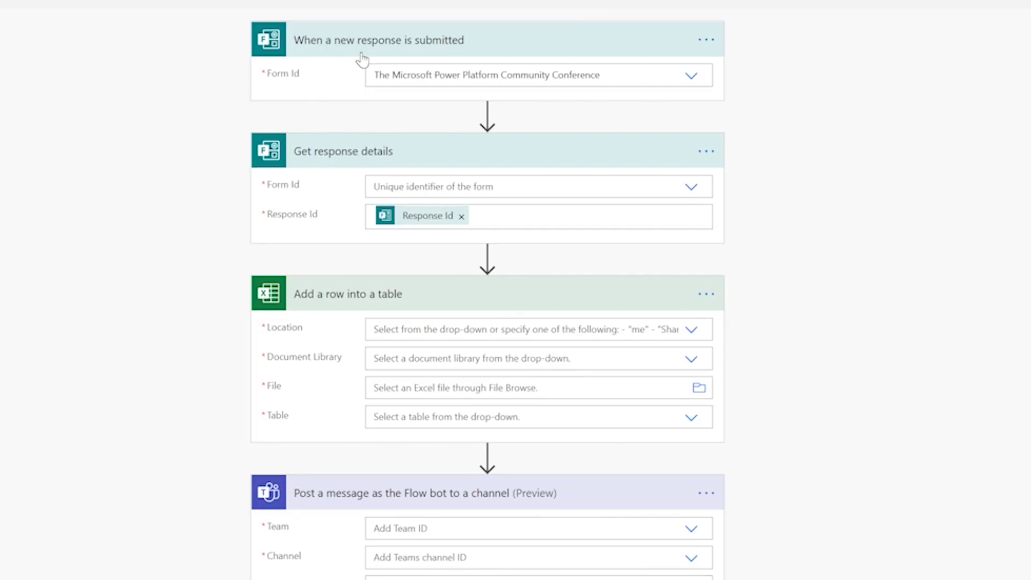
{"action": "left_click", "coordinate": [692, 189]}
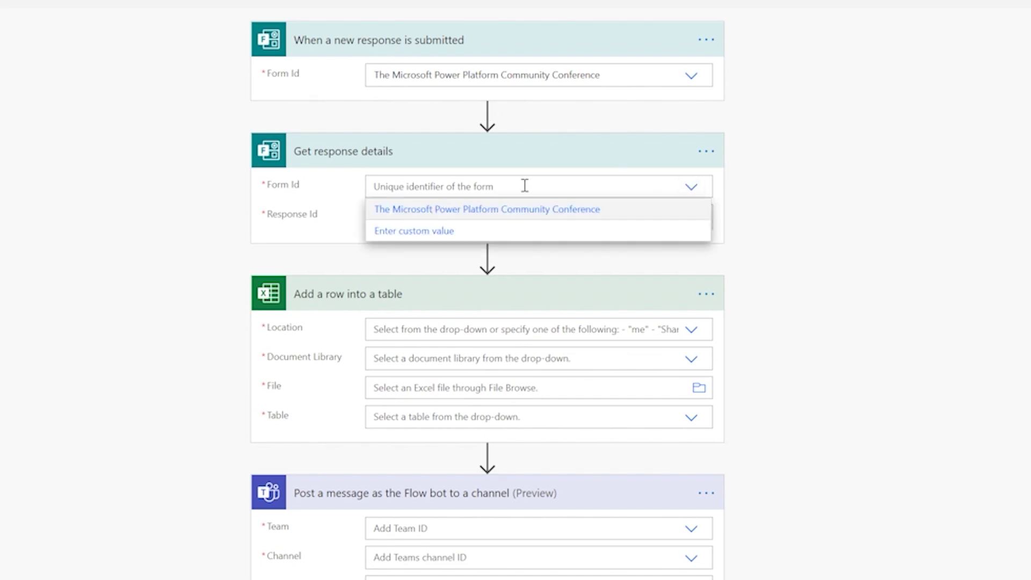
{"action": "left_click", "coordinate": [476, 212]}
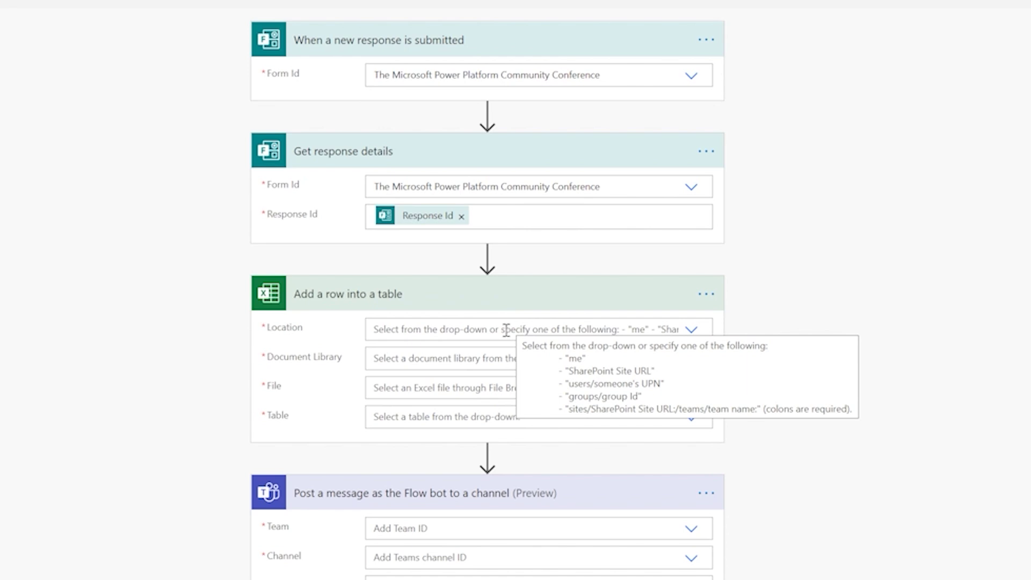
Set the Excel step's Location to SharePoint Site - Power Platform Events
{"action": "left_click", "coordinate": [691, 329]}
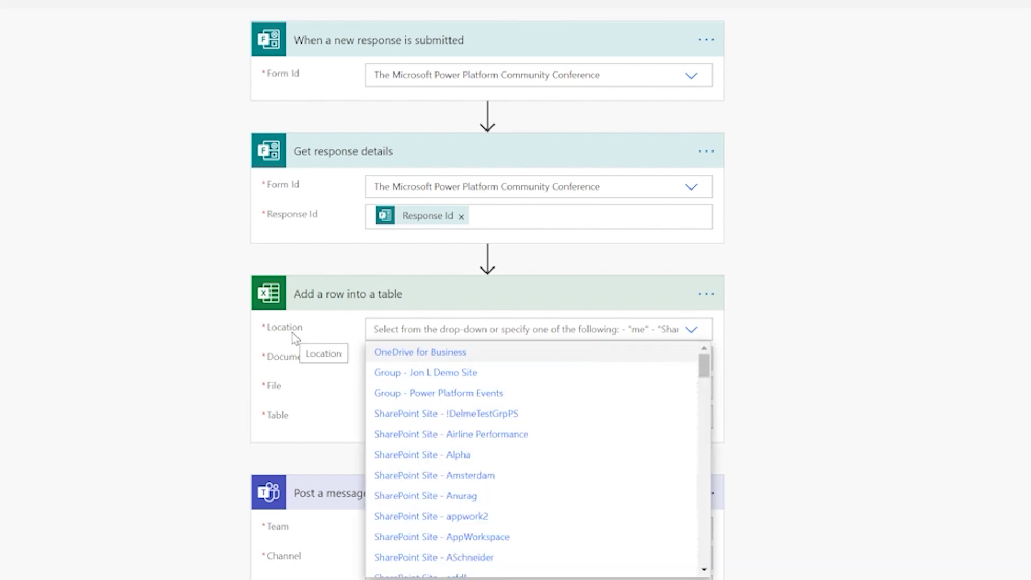
{"action": "scroll", "coordinate": [500, 453], "scroll_direction": "down", "scroll_amount": 6}
{"action": "scroll", "coordinate": [500, 454], "scroll_direction": "down", "scroll_amount": 15}
{"action": "scroll", "coordinate": [500, 454], "scroll_direction": "down", "scroll_amount": 1}
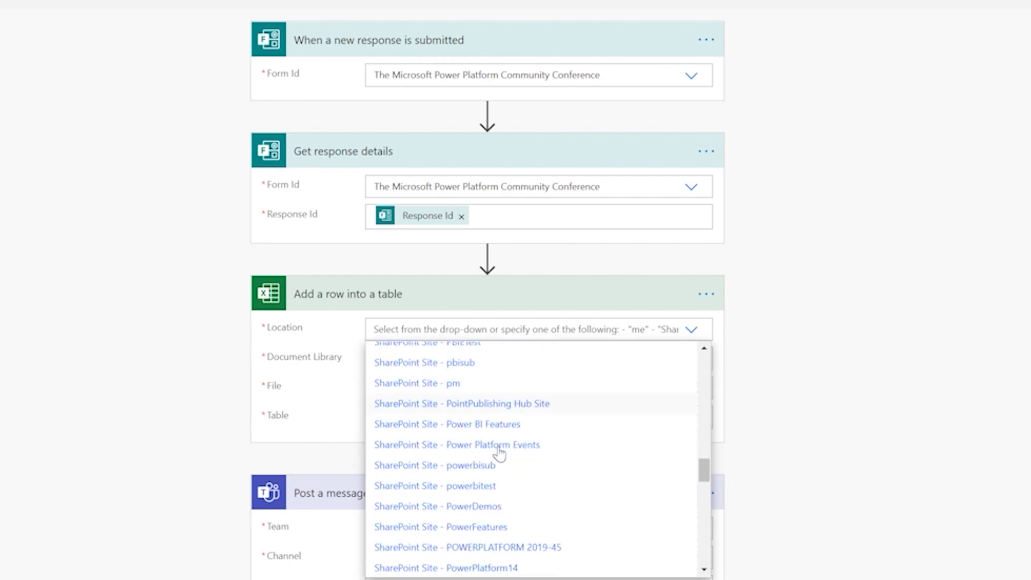
{"action": "left_click", "coordinate": [461, 444]}
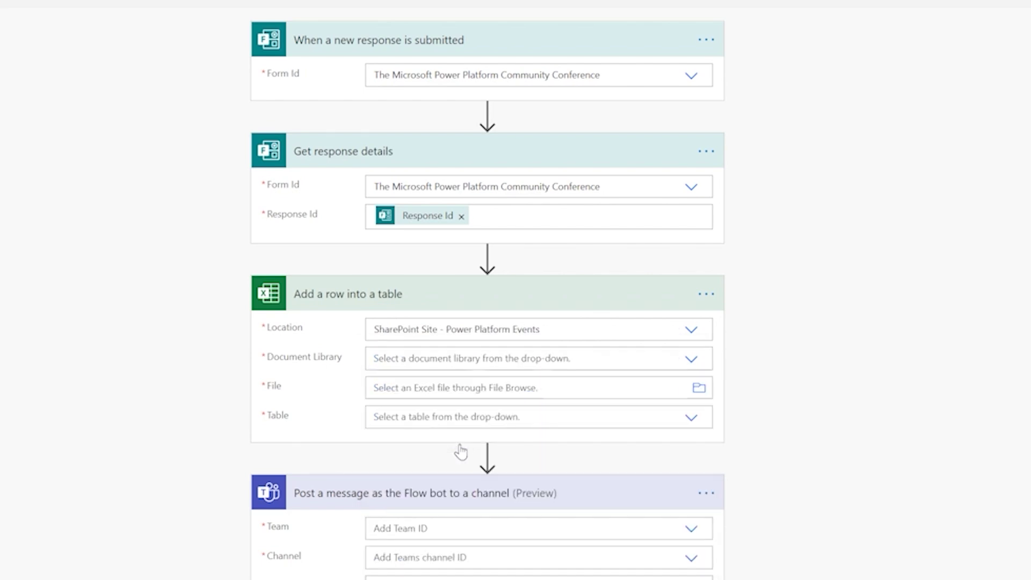
After checking the Power Platform Events site, set the Excel step's Document Library to Documents
{"action": "left_click", "coordinate": [435, 6]}
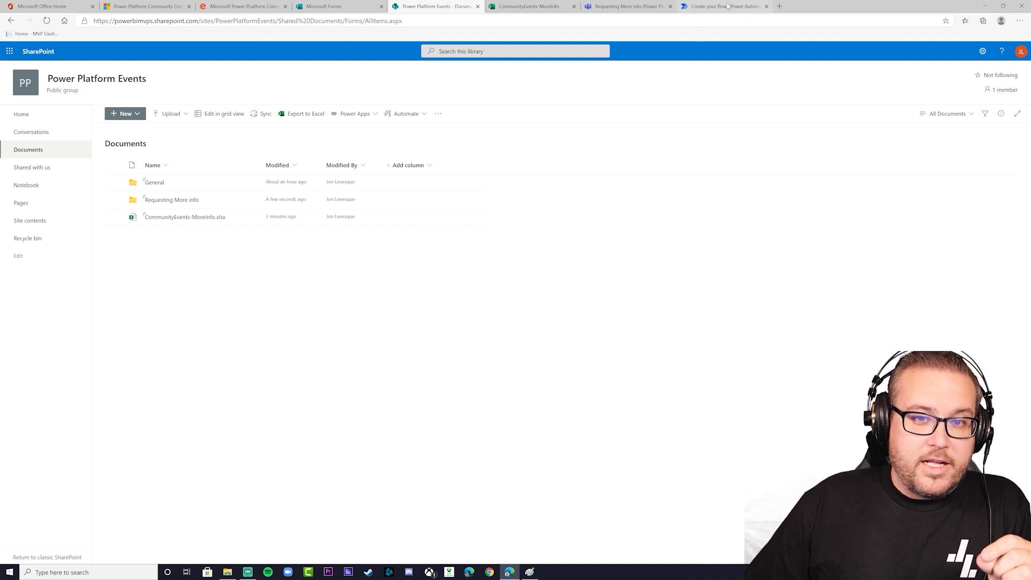
{"action": "mouse_move", "coordinate": [176, 223]}
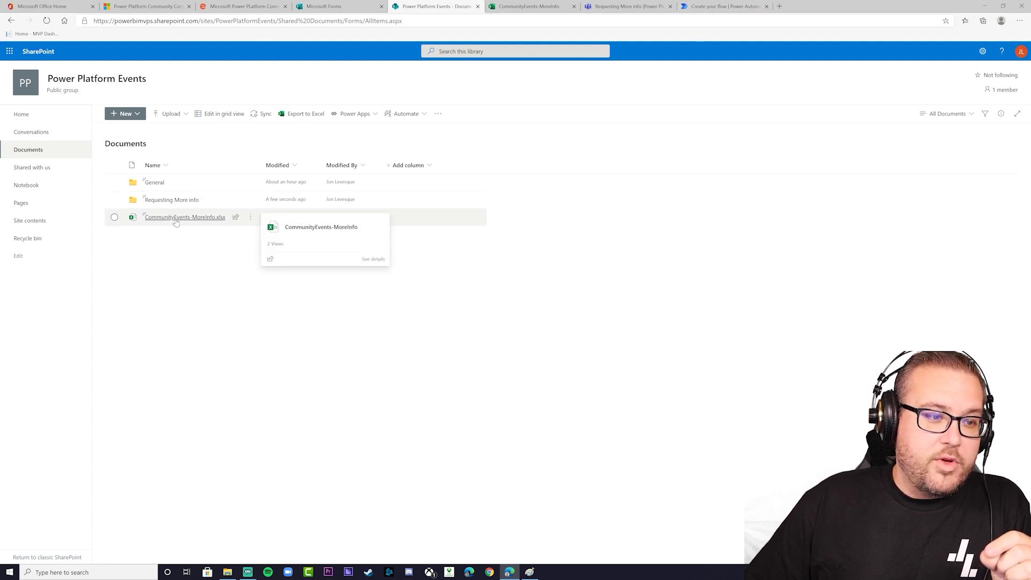
{"action": "left_click", "coordinate": [704, 9]}
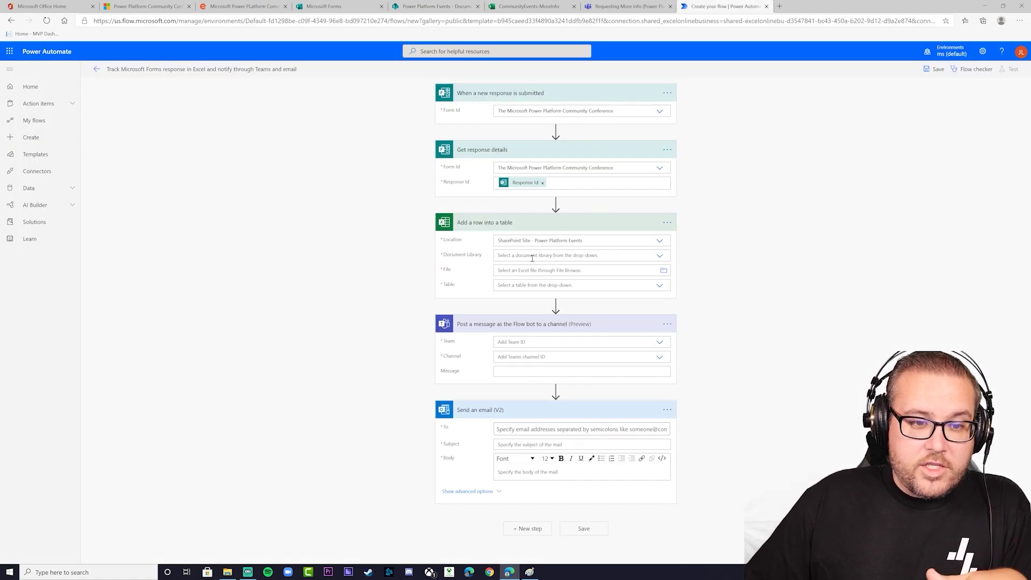
{"action": "left_click", "coordinate": [658, 255]}
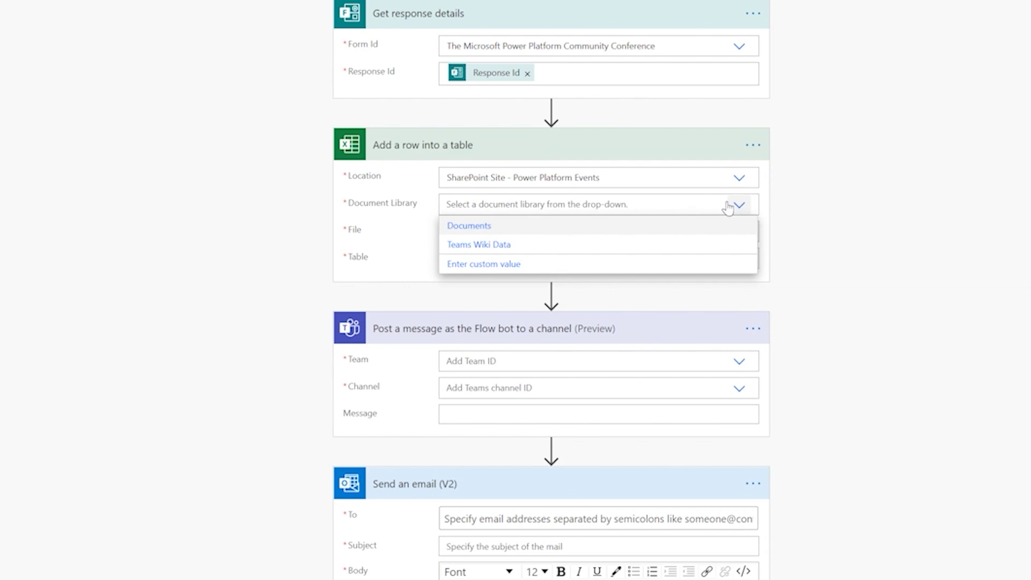
{"action": "left_click", "coordinate": [471, 227]}
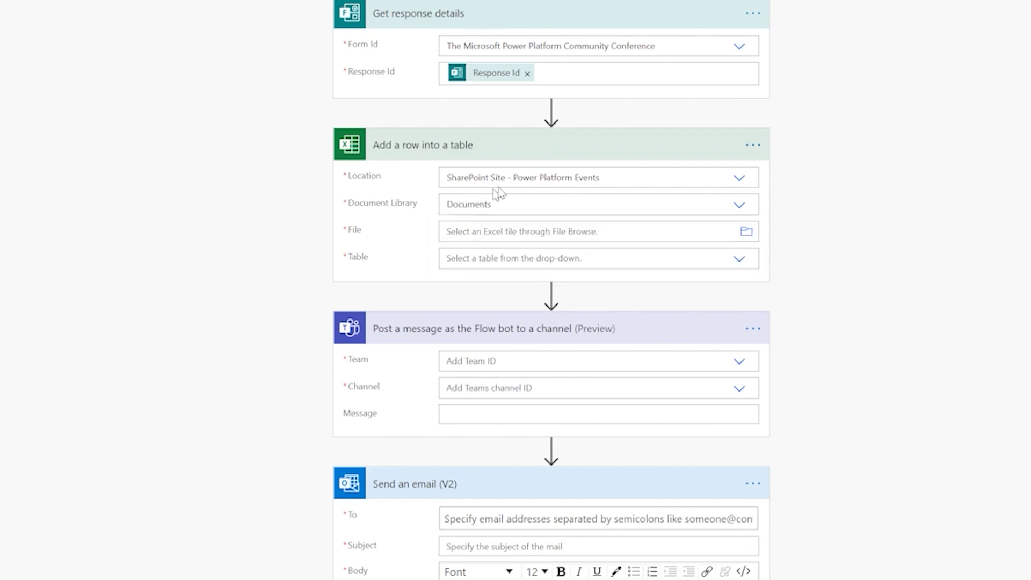
Select CommunityEvents-MoreInfo.xlsx and Table1 as the workbook and table, then review its headers
{"action": "left_click", "coordinate": [747, 233]}
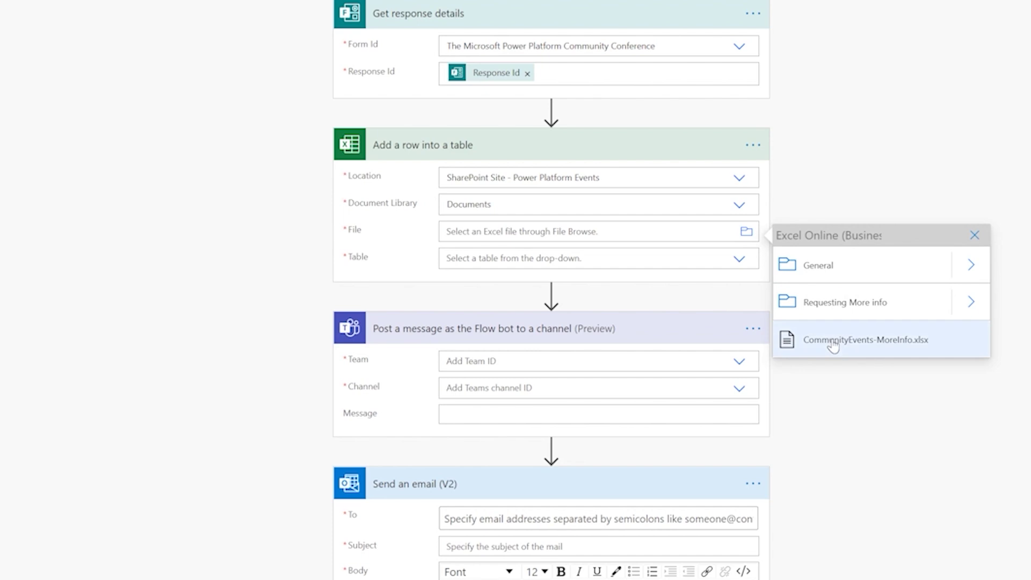
{"action": "left_click", "coordinate": [889, 346]}
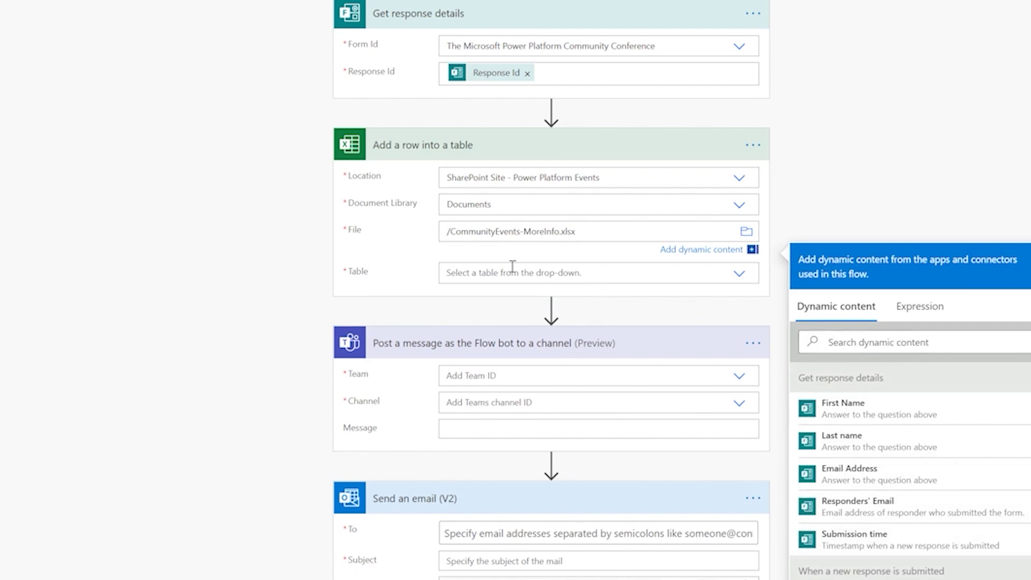
{"action": "left_click", "coordinate": [739, 273]}
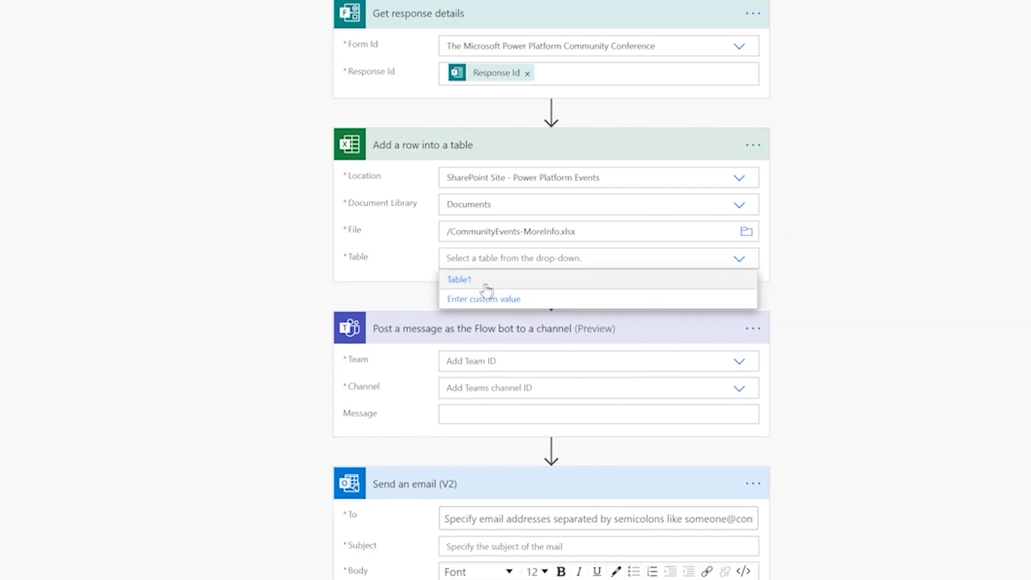
{"action": "left_click", "coordinate": [483, 280]}
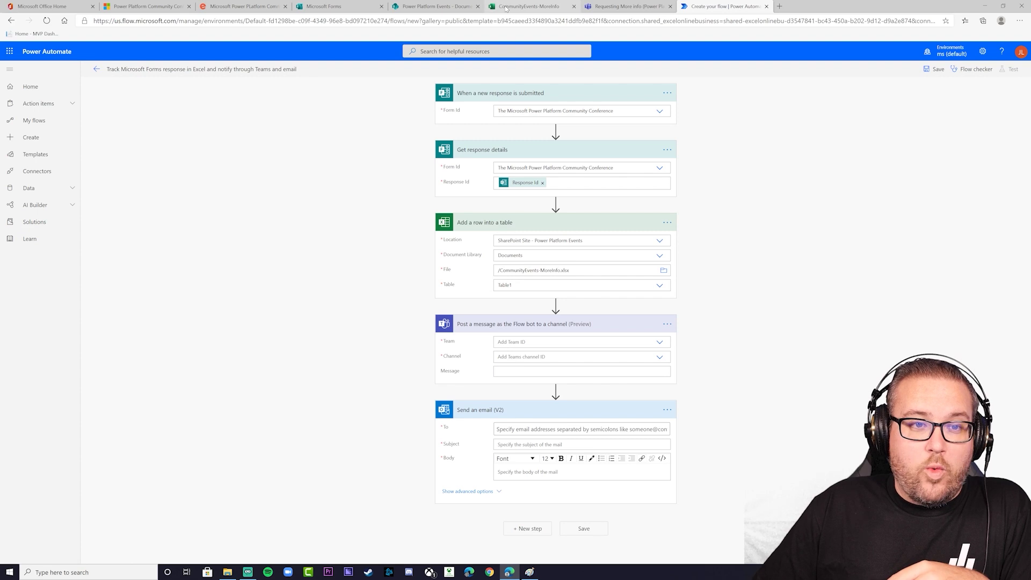
{"action": "left_click", "coordinate": [529, 6]}
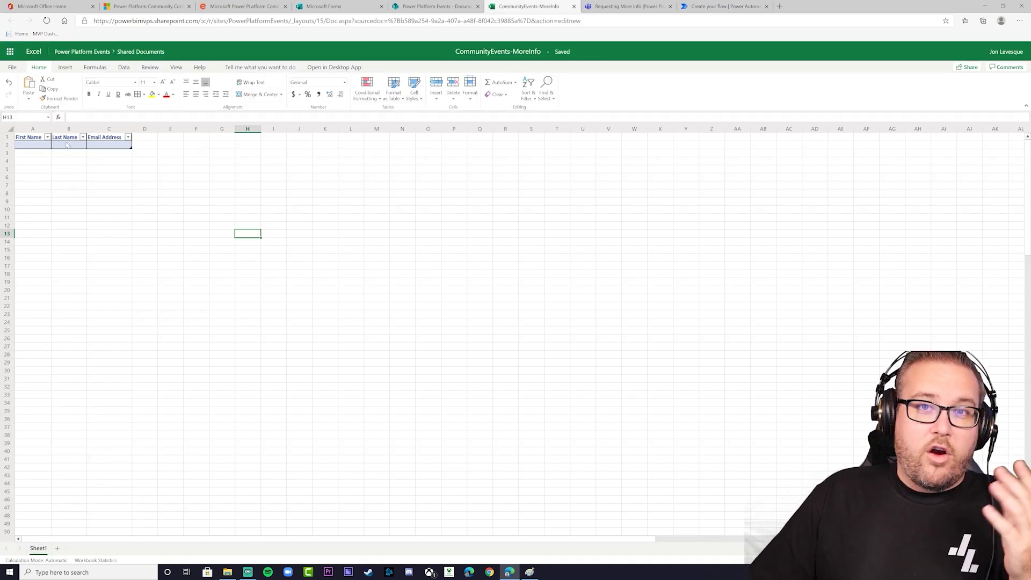
Fill the First Name, Last Name and Email Address columns with the matching form answer tokens
{"action": "left_click", "coordinate": [725, 6]}
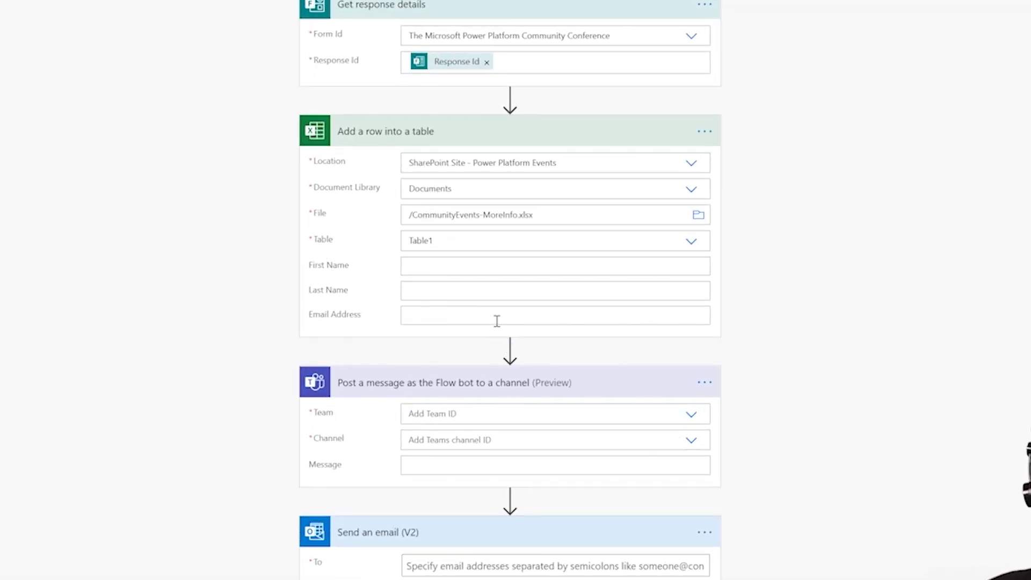
{"action": "left_click", "coordinate": [456, 269]}
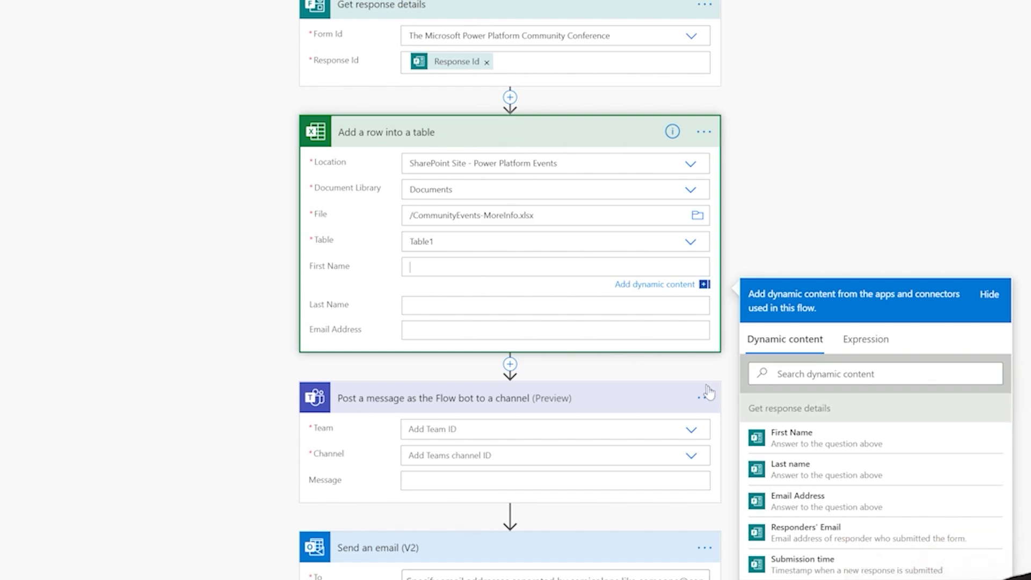
{"action": "left_click", "coordinate": [799, 444]}
{"action": "left_click", "coordinate": [434, 312]}
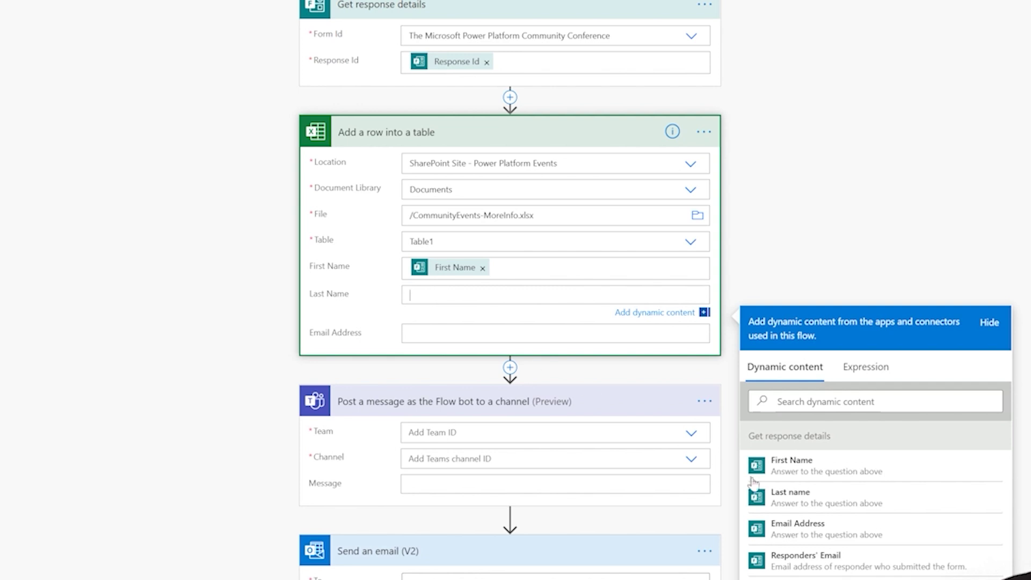
{"action": "left_click", "coordinate": [790, 498]}
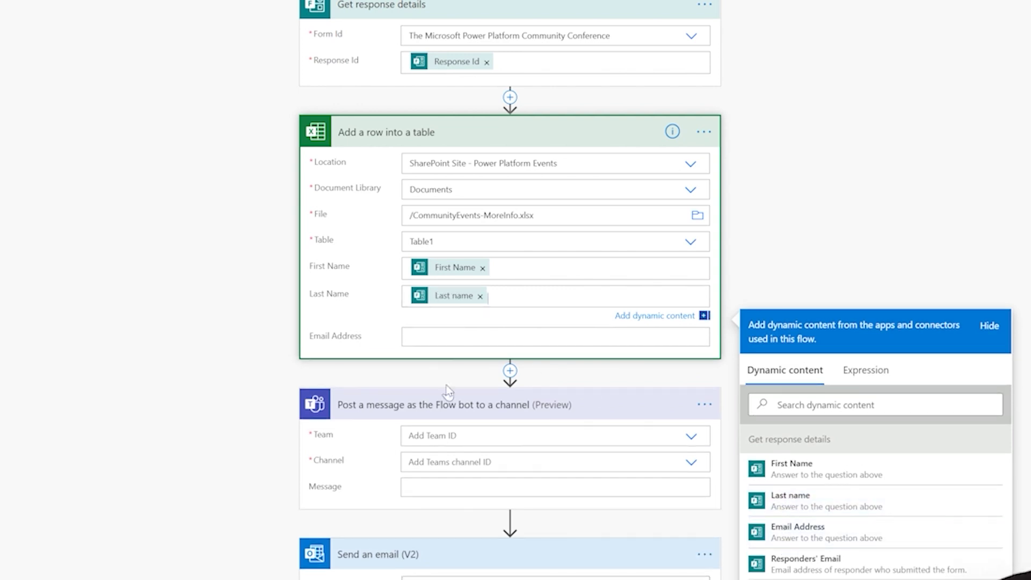
{"action": "left_click", "coordinate": [459, 337]}
{"action": "left_click", "coordinate": [800, 555]}
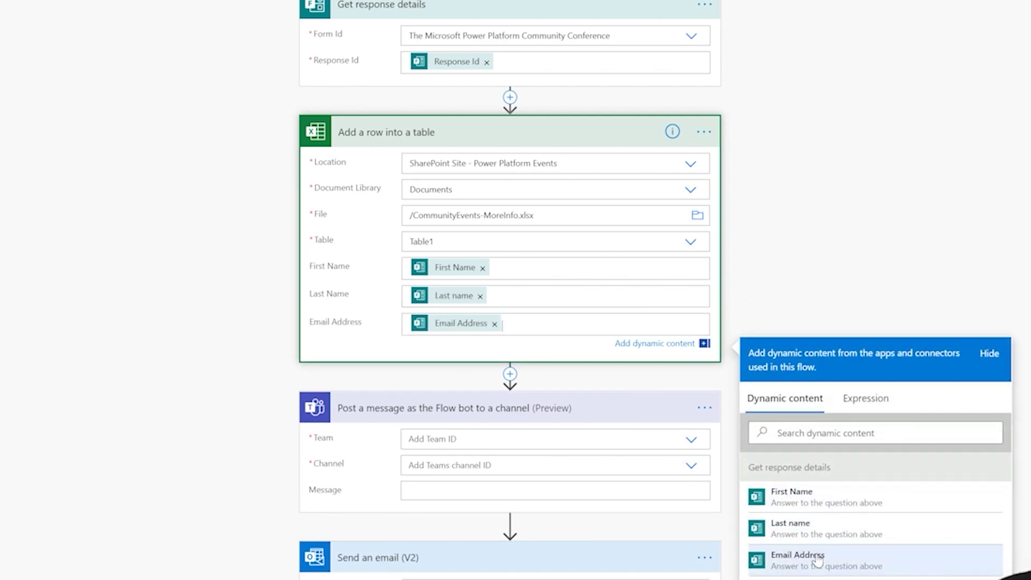
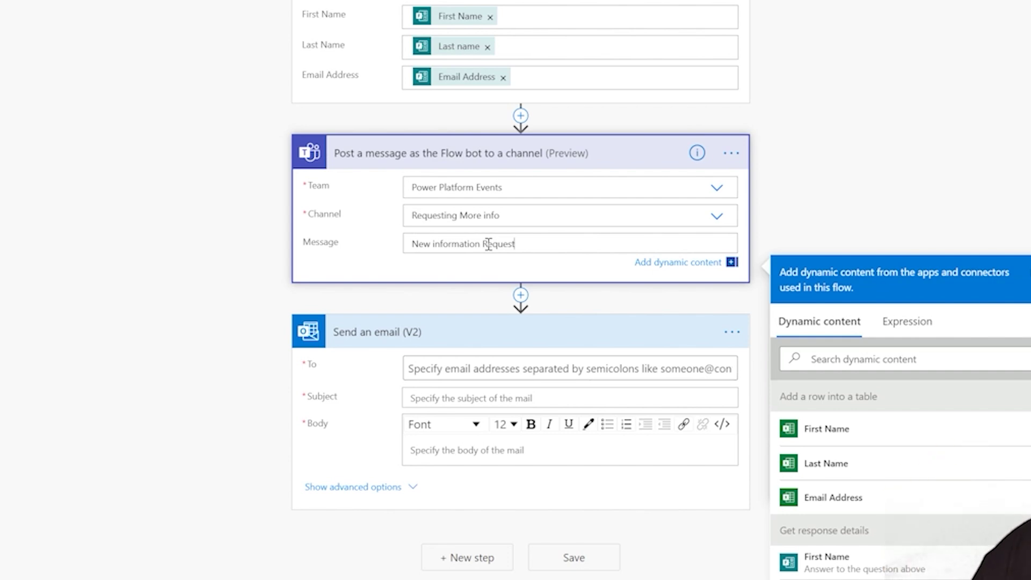
Add First Name, Last Name and Email Address token lines below the Teams message heading
{"action": "key", "text": "Return"}
{"action": "key", "text": "Return"}
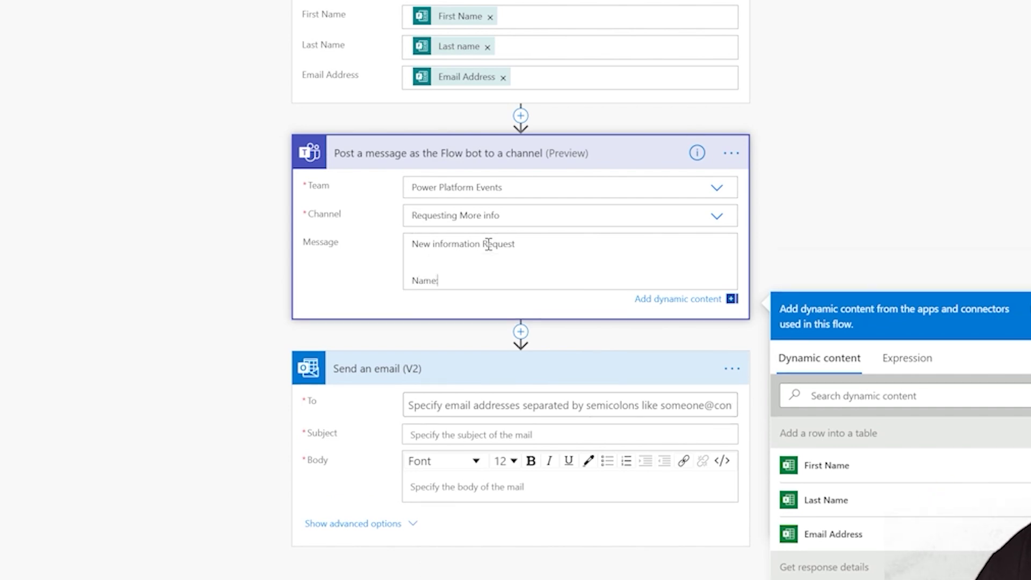
{"action": "left_click", "coordinate": [858, 478]}
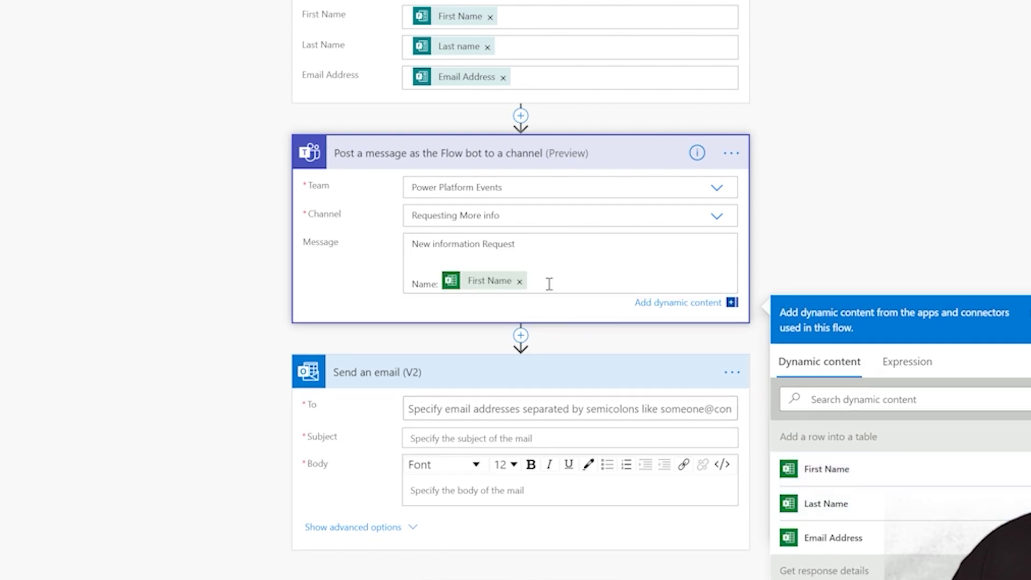
{"action": "left_click", "coordinate": [809, 505]}
{"action": "key", "text": "Return"}
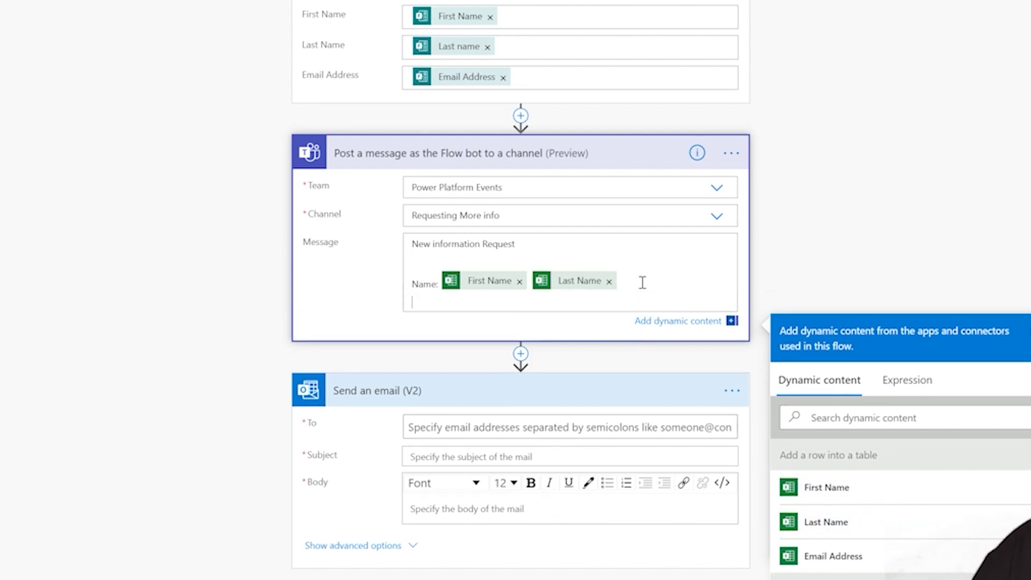
{"action": "type", "text": "Email:"}
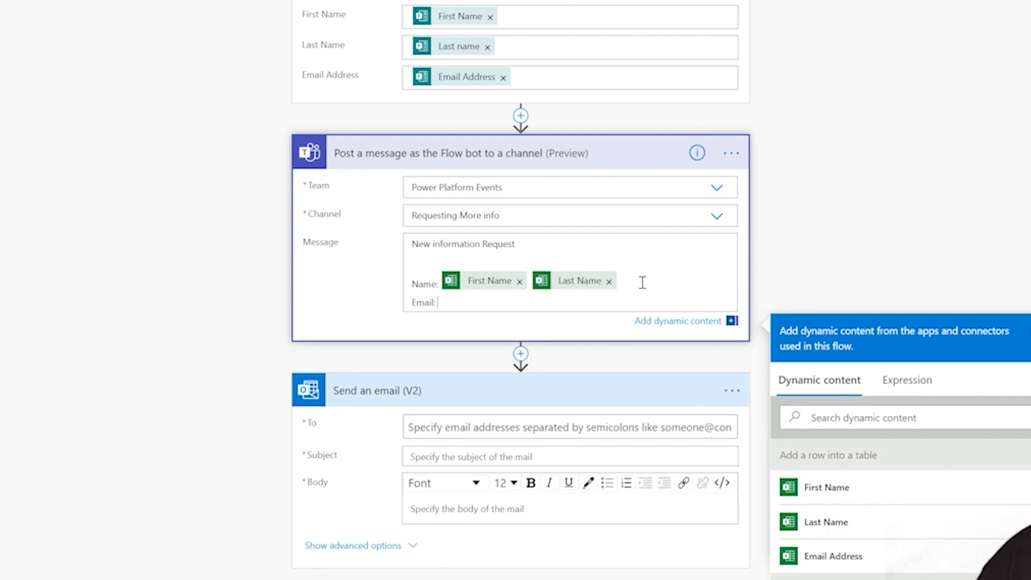
{"action": "left_click", "coordinate": [827, 556]}
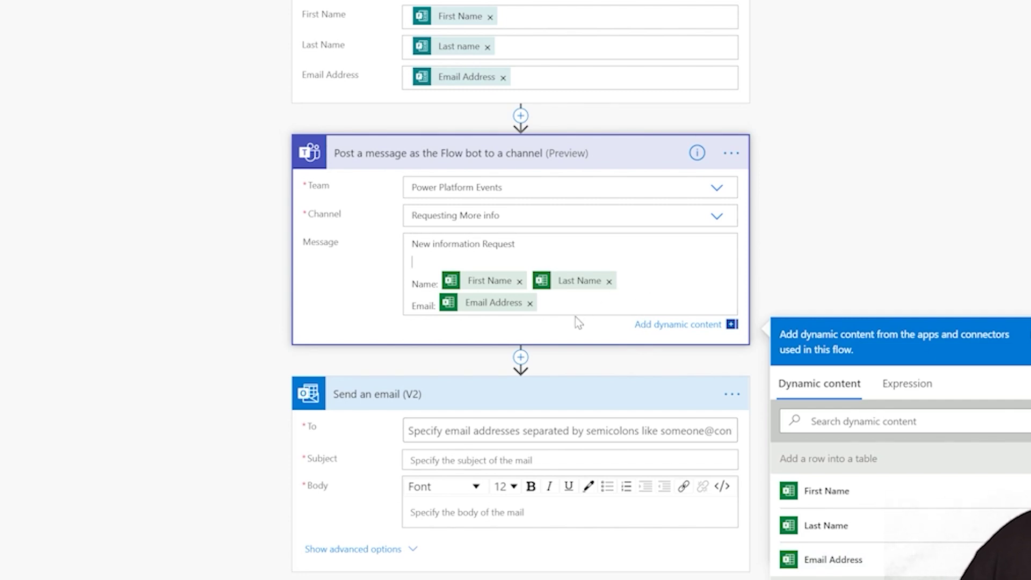
Delete the name and email lines so the message reads just 'New information Request!'
{"action": "left_click", "coordinate": [530, 304]}
{"action": "left_click_drag", "start_coordinate": [497, 301], "coordinate": [395, 288]}
{"action": "key", "text": "BackSpace"}
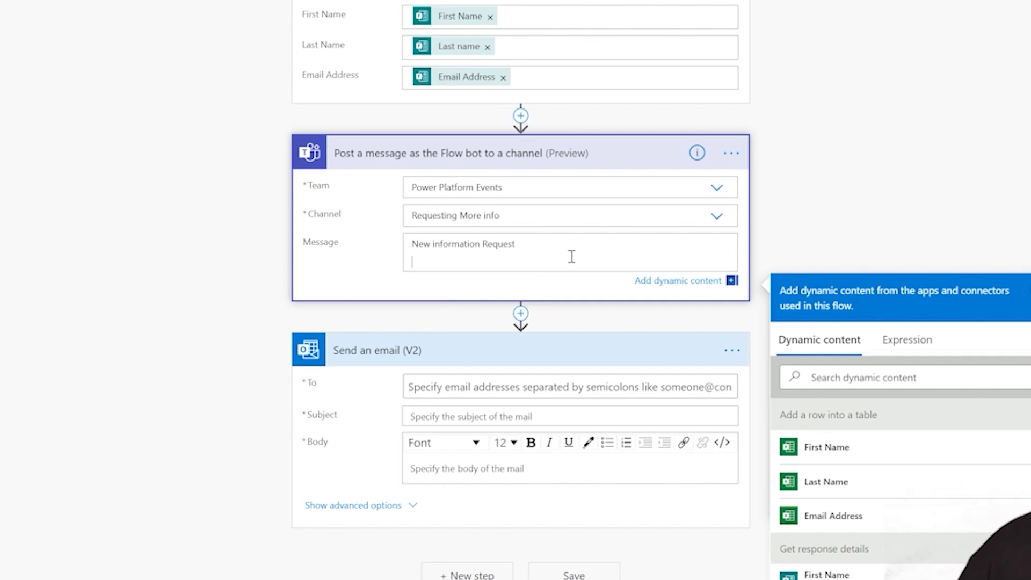
{"action": "key", "text": "BackSpace"}
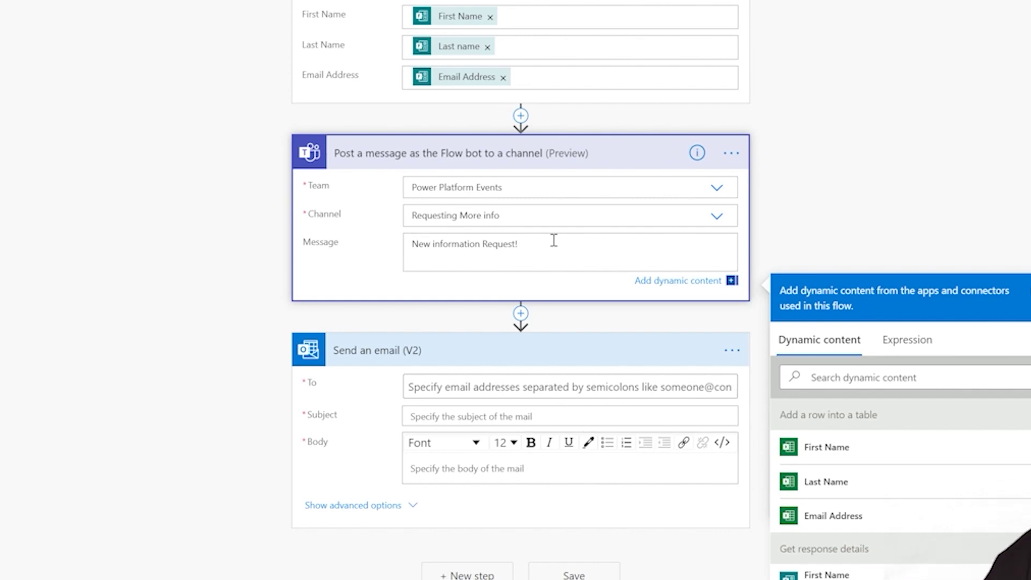
{"action": "left_click", "coordinate": [599, 161]}
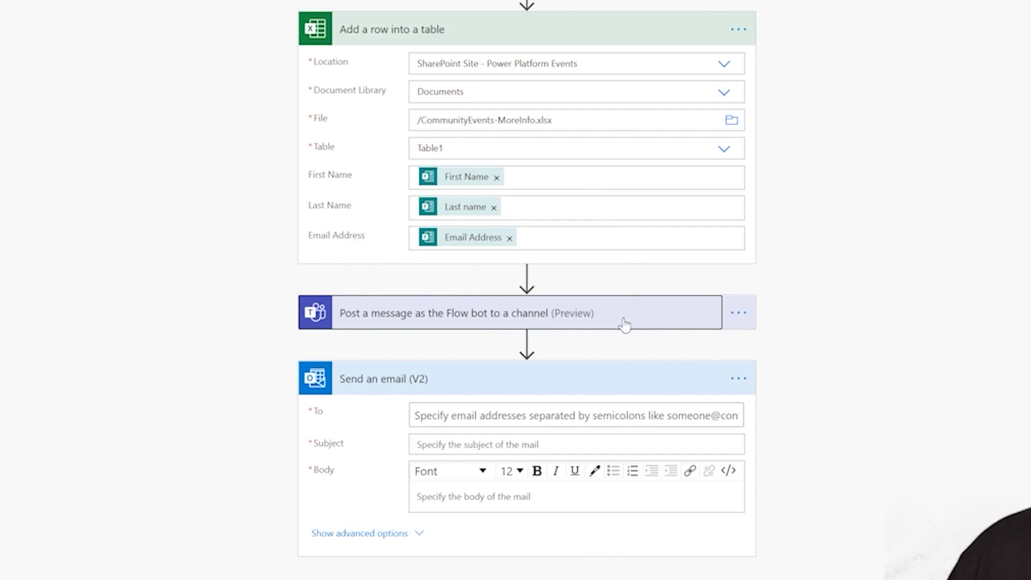
Set the Send an email recipient to the Email Address dynamic content value
{"action": "left_click", "coordinate": [624, 324]}
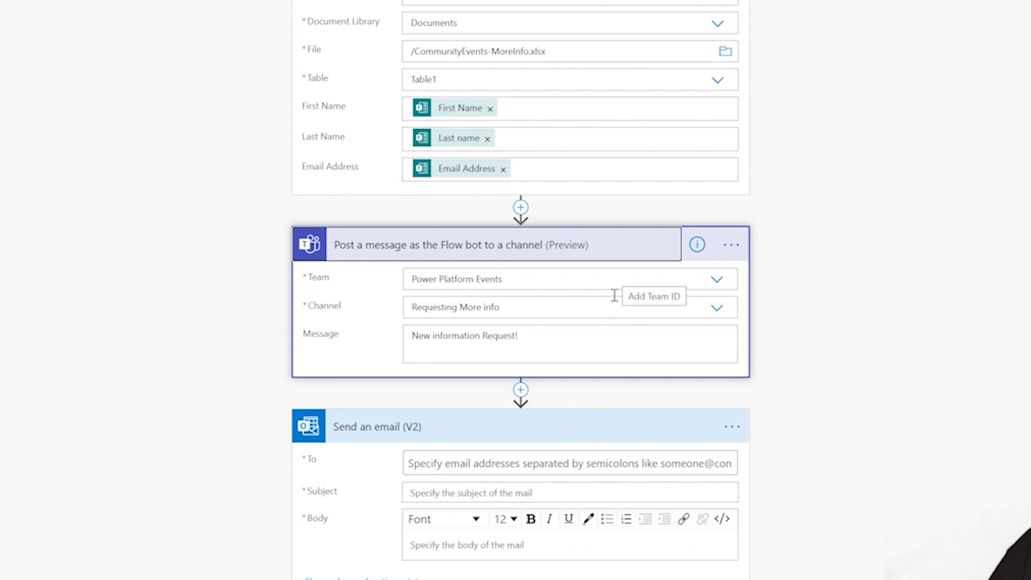
{"action": "left_click", "coordinate": [511, 463]}
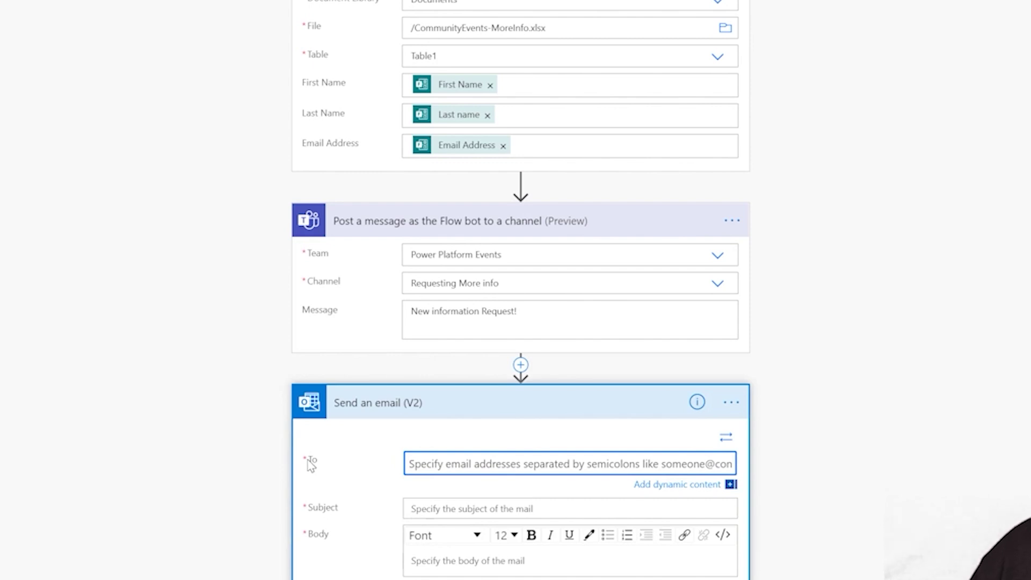
{"action": "left_click", "coordinate": [456, 468]}
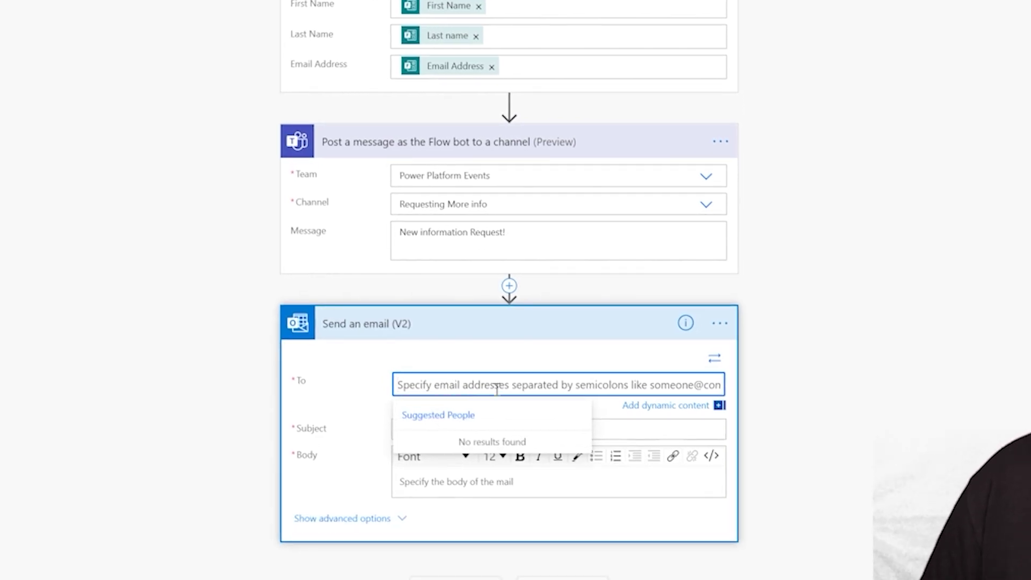
{"action": "left_click", "coordinate": [719, 405]}
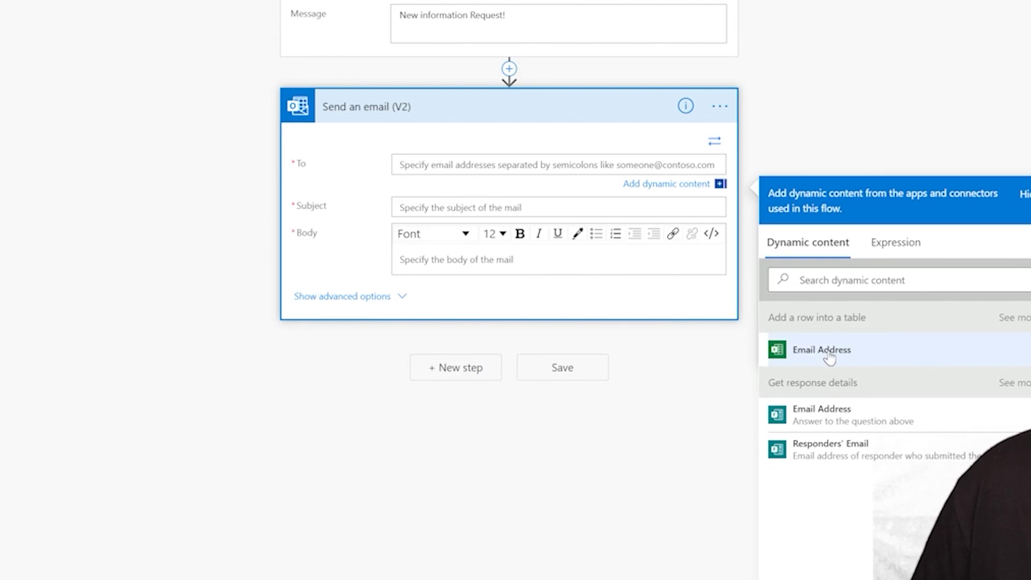
{"action": "left_click", "coordinate": [830, 356]}
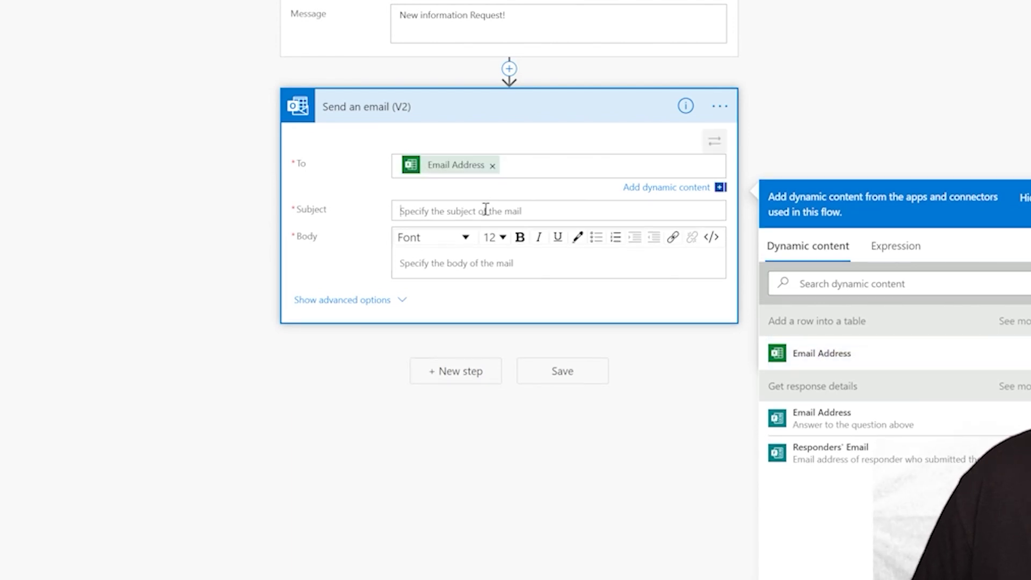
Enter 'The Power Platform Community conference 2020' as the email subject
{"action": "left_click", "coordinate": [486, 211]}
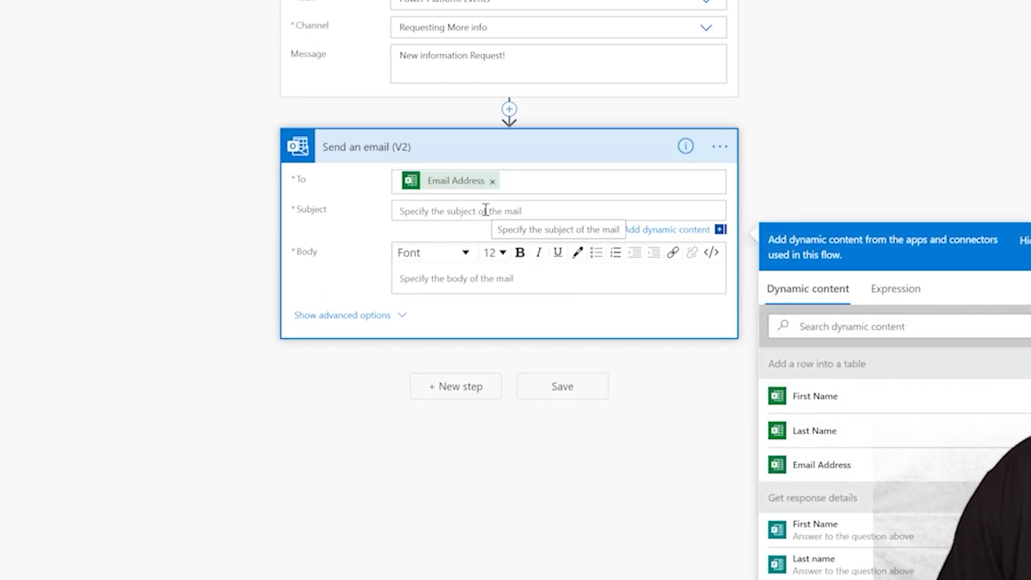
{"action": "type", "text": "P"}
{"action": "key", "text": "BackSpace"}
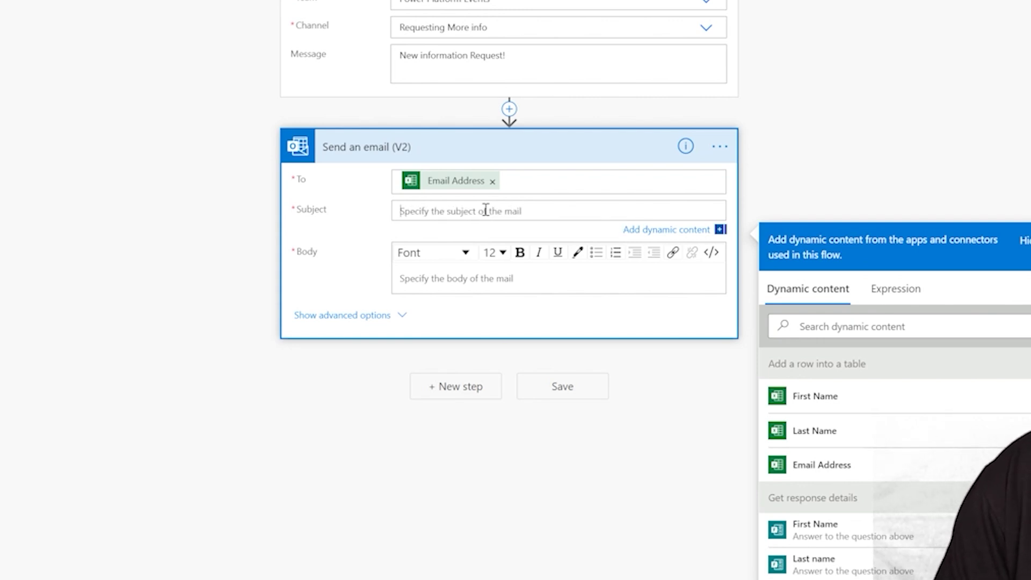
{"action": "type", "text": "The Power"}
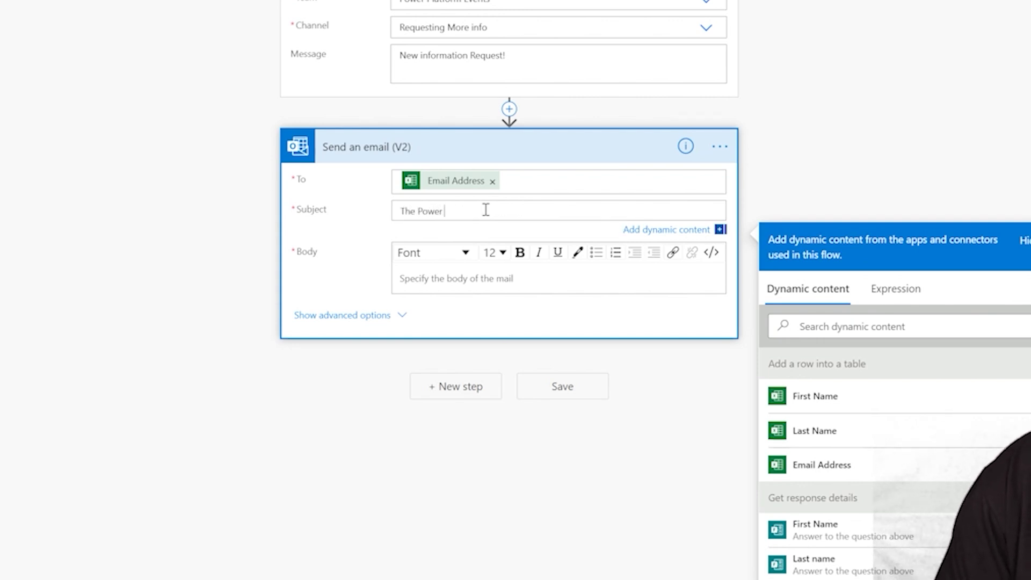
{"action": "type", "text": " Platform Community confe"}
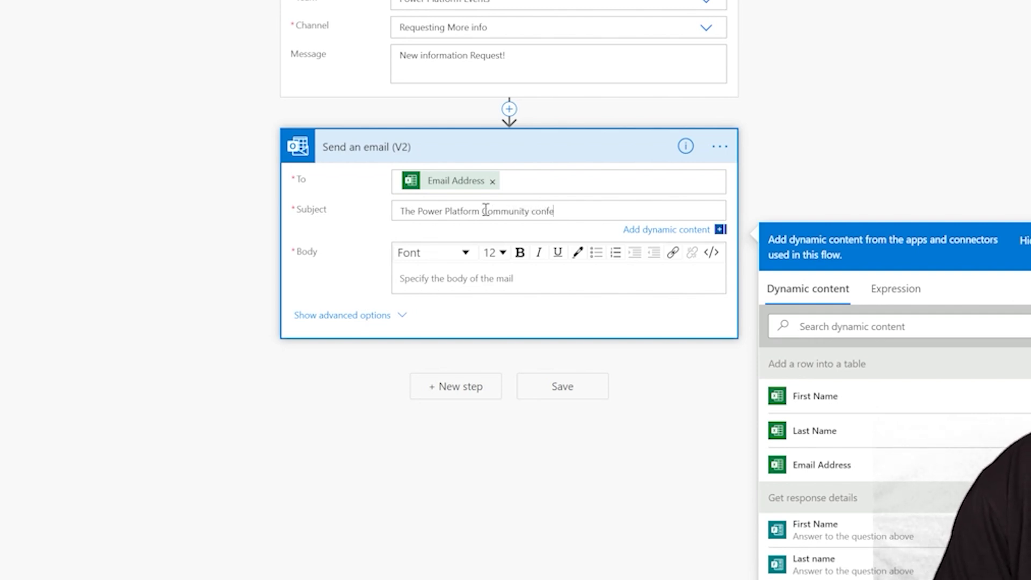
{"action": "type", "text": "rence 2020"}
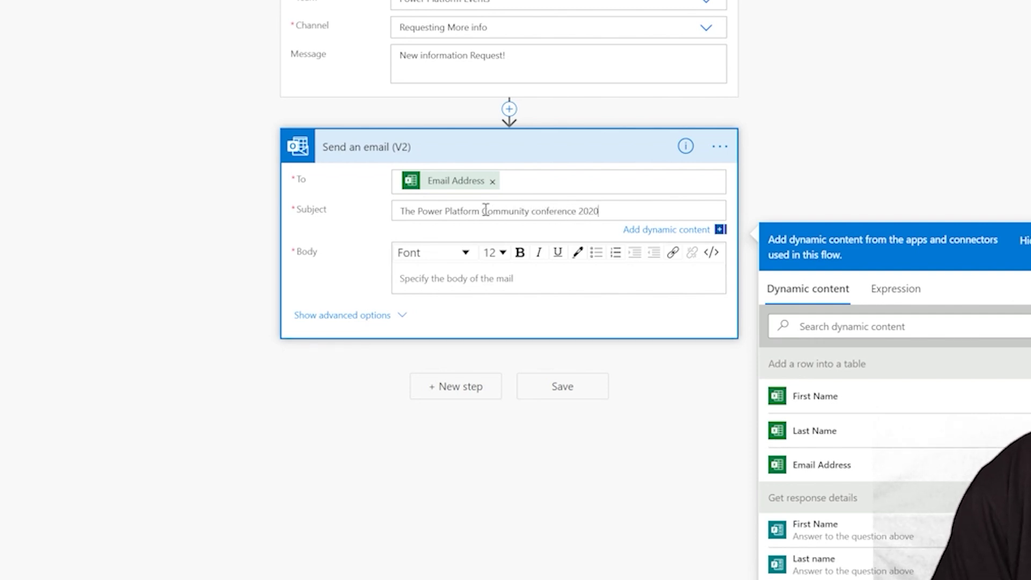
{"action": "left_click", "coordinate": [495, 278]}
Start the body with 'Hello' plus the First Name token and a thank-you line
{"action": "type", "text": "Hello"}
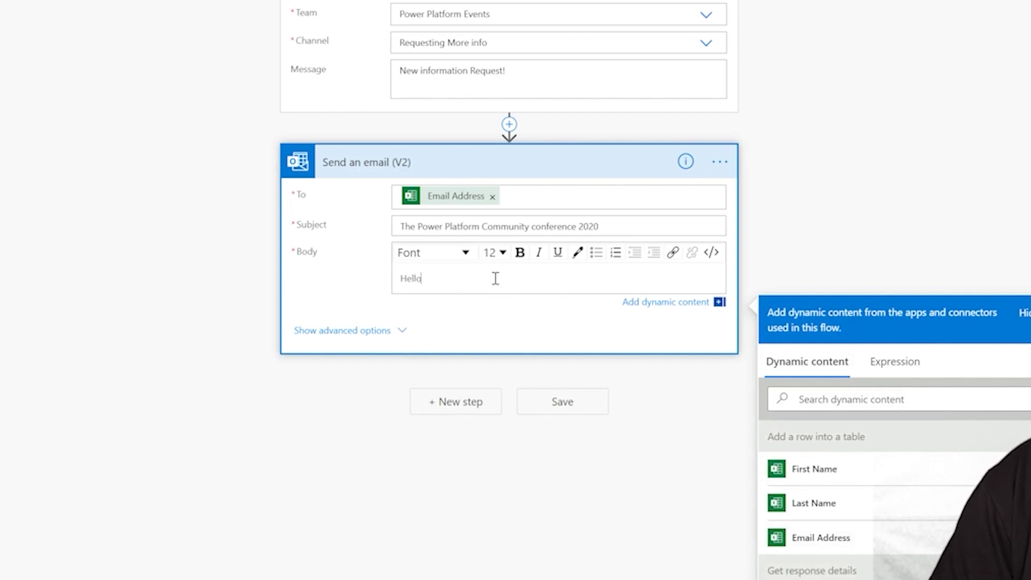
{"action": "left_click", "coordinate": [827, 468]}
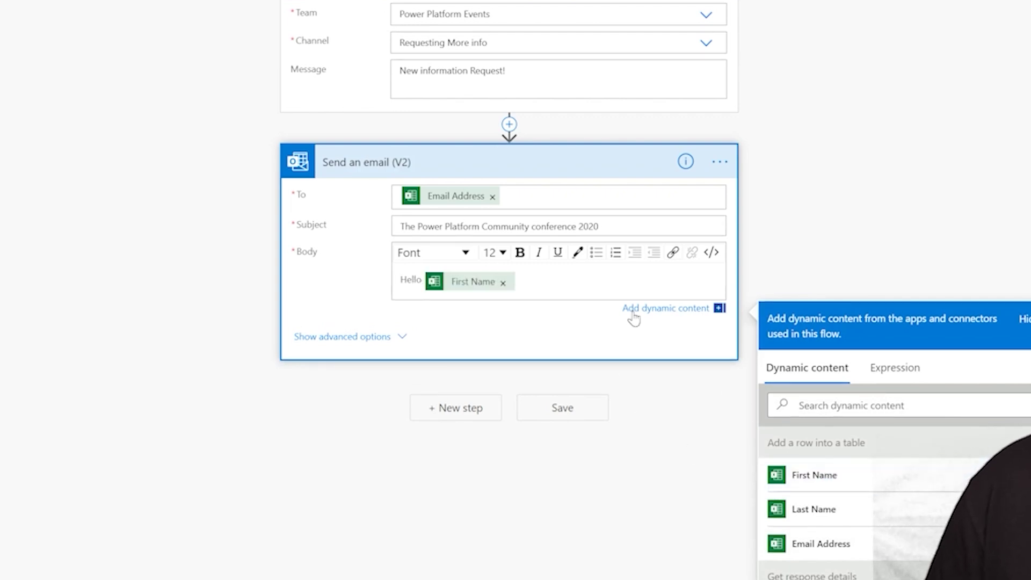
{"action": "type", "text": ","}
{"action": "key", "text": "Return"}
{"action": "type", "text": "Thanks so much for reahcing"}
{"action": "key", "text": "BackSpace"}
{"action": "key", "text": "BackSpace"}
{"action": "key", "text": "BackSpace"}
{"action": "key", "text": "BackSpace"}
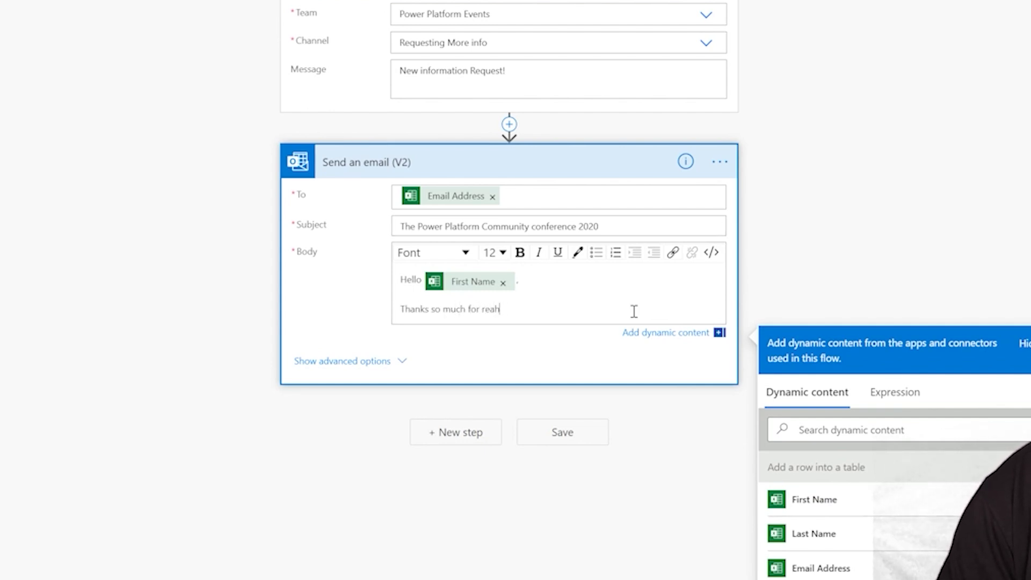
{"action": "type", "text": "ching out fo"}
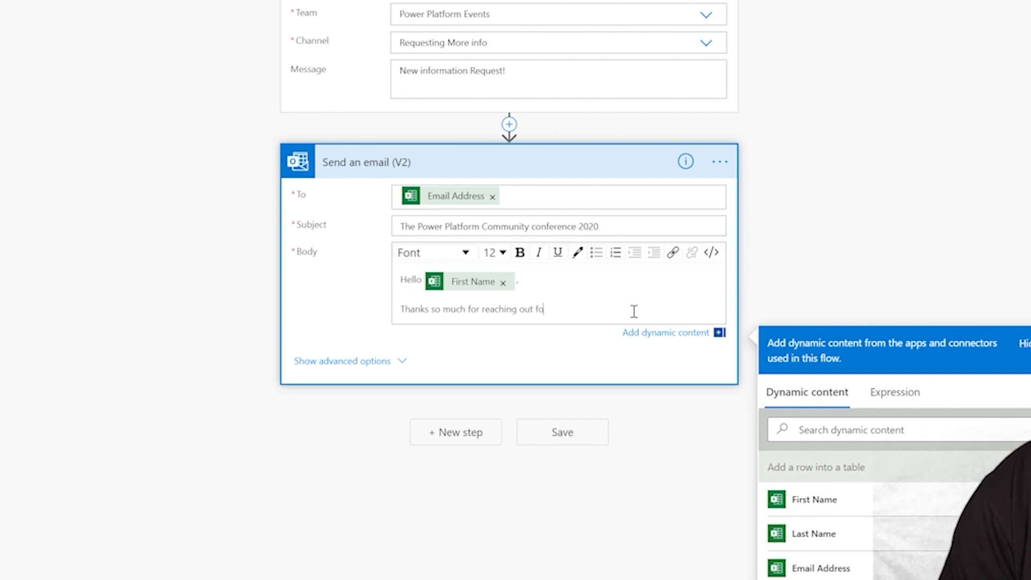
{"action": "type", "text": "r more info about the conference."}
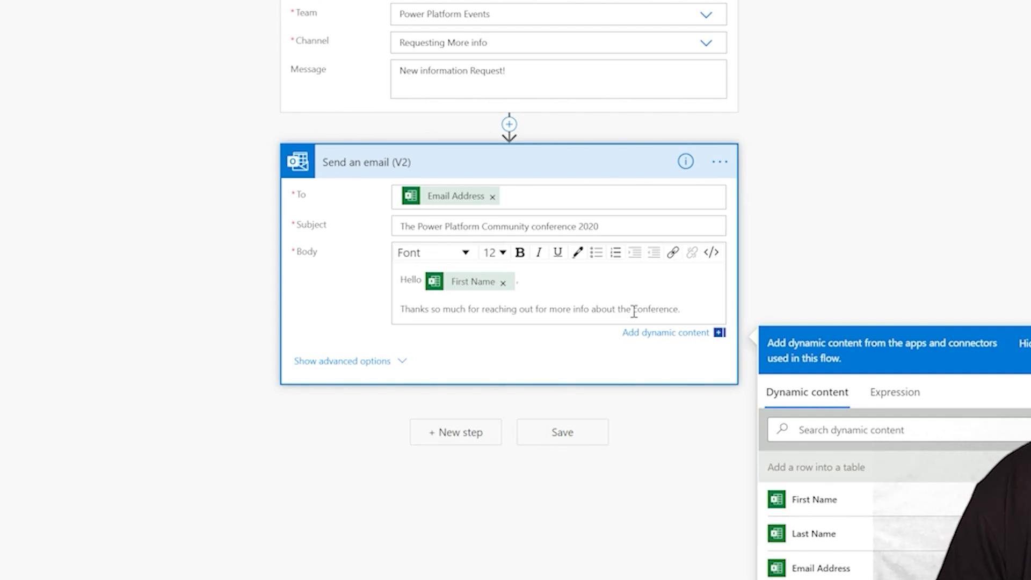
Add the hackathon and conference registration paragraphs with their aka.ms links, then a 'Thanks' sign-off
{"action": "key", "text": "Return"}
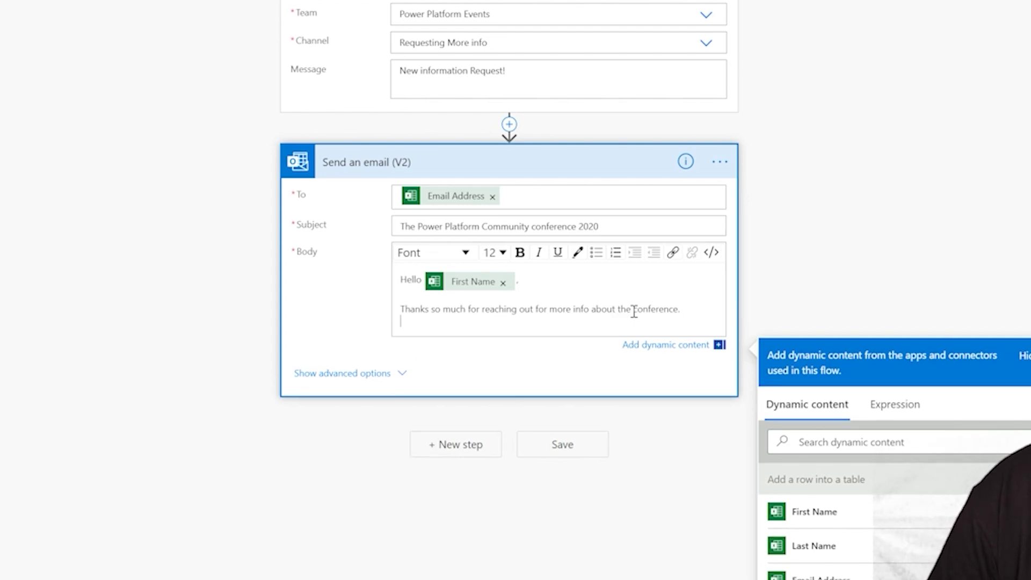
{"action": "type", "text": "To get registered for th"}
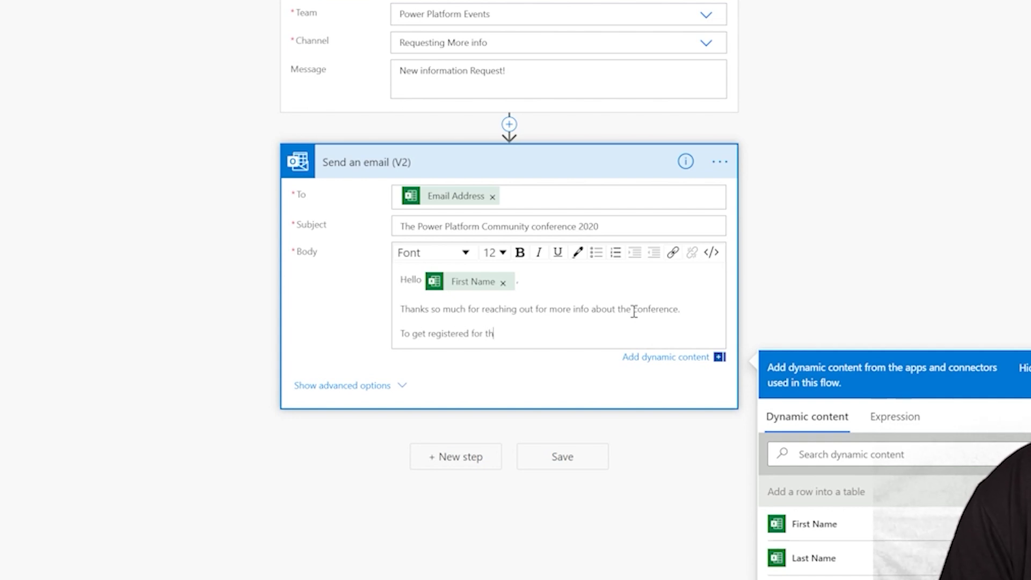
{"action": "type", "text": "e hackathon on October 21 head over to http://aka.ms/hackwithfriends and start building your team!"}
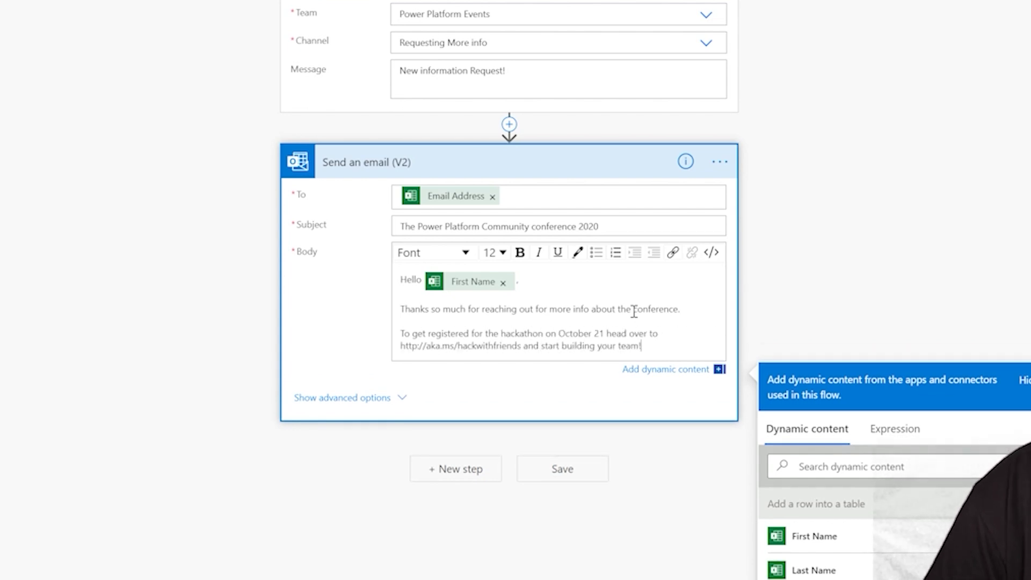
{"action": "key", "text": "Return"}
{"action": "type", "text": "To get re"}
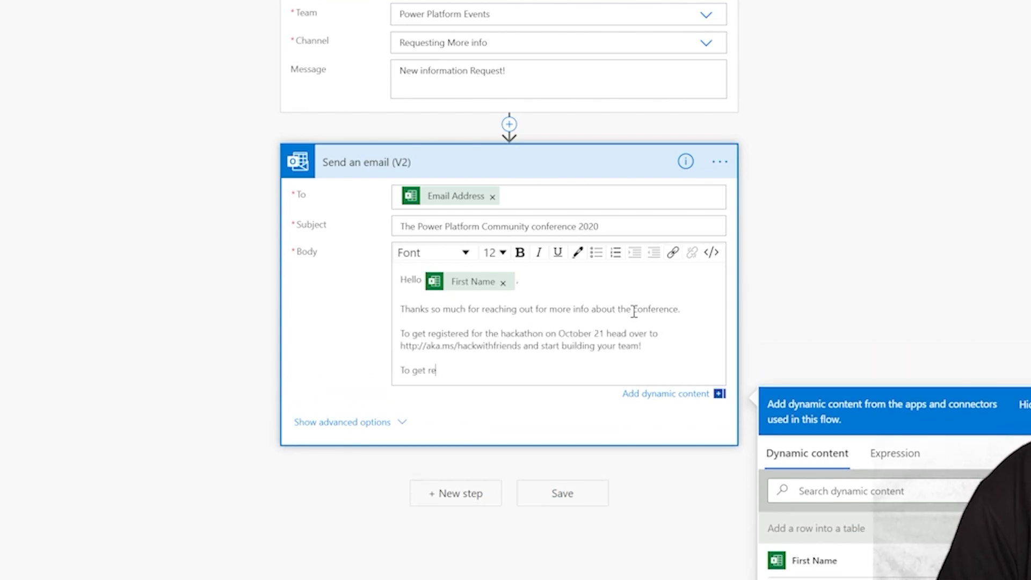
{"action": "type", "text": "gistered for the Conference and watch the biggest show focused on Community eve"}
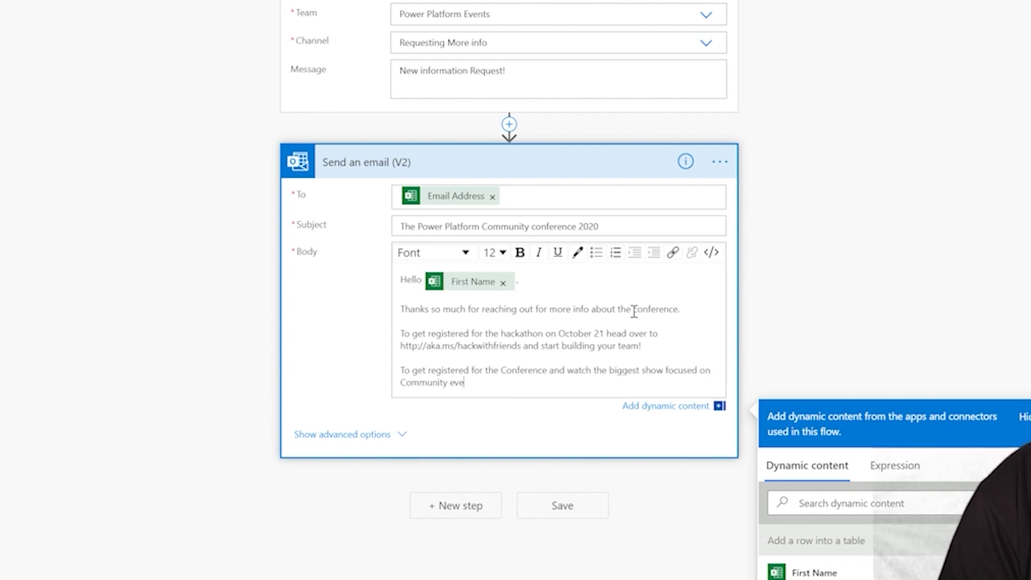
{"action": "type", "text": "r produced by Microsoft, head ov"}
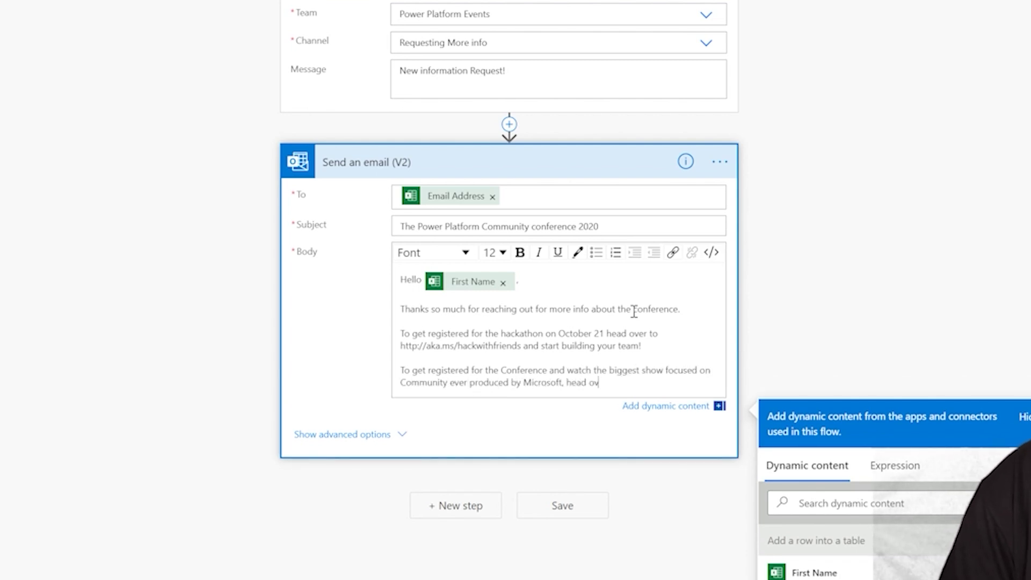
{"action": "type", "text": "er to http://aka.ms/Popcc  Thank you again for bei"}
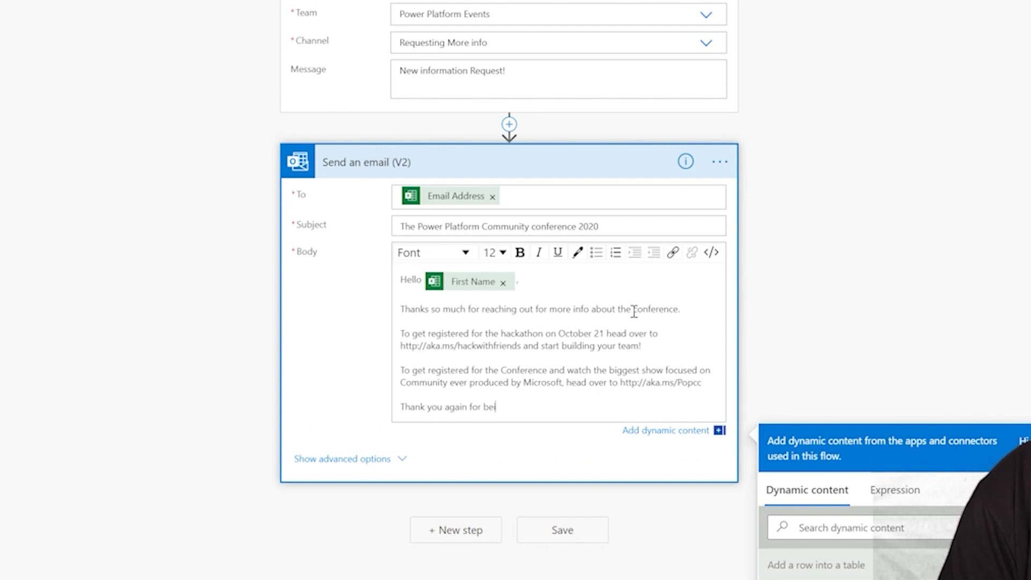
{"action": "type", "text": "ng a valued part of this community, we look forward to seeing you at our events!"}
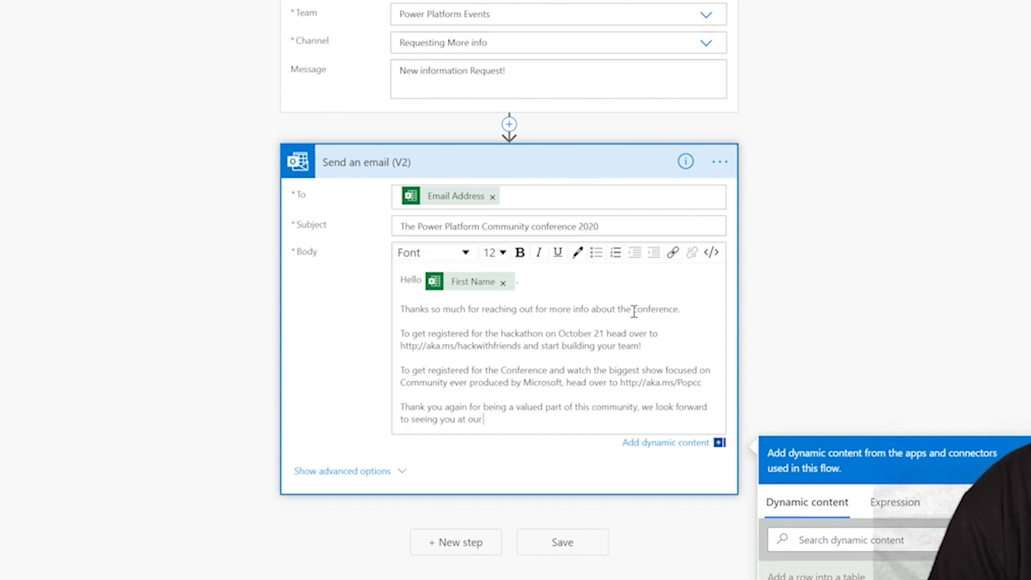
{"action": "key", "text": "Return"}
{"action": "key", "text": "Return"}
{"action": "type", "text": "Thanks"}
{"action": "key", "text": "Return"}
{"action": "type", "text": "- Jon Levesque"}
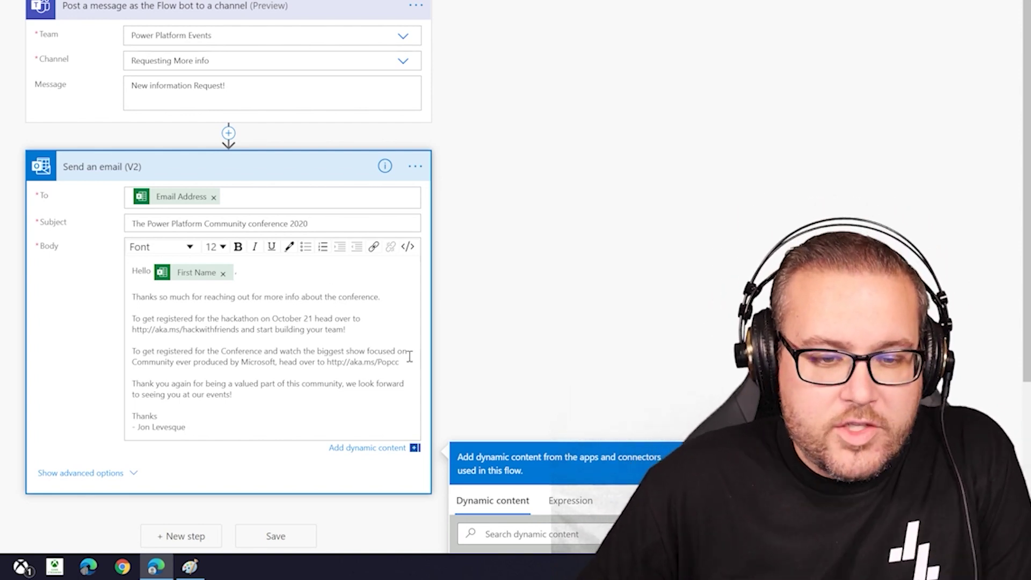
Make the Popcc URL a hyperlink to itself that opens in a new window
{"action": "left_click_drag", "start_coordinate": [399, 363], "coordinate": [328, 364]}
{"action": "key", "text": "ctrl+c"}
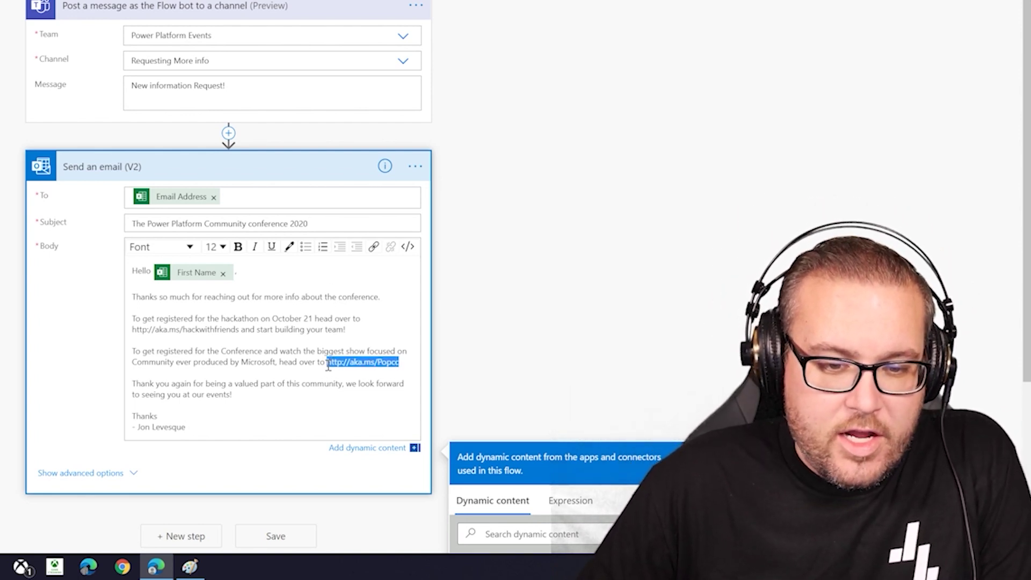
{"action": "left_click", "coordinate": [373, 248]}
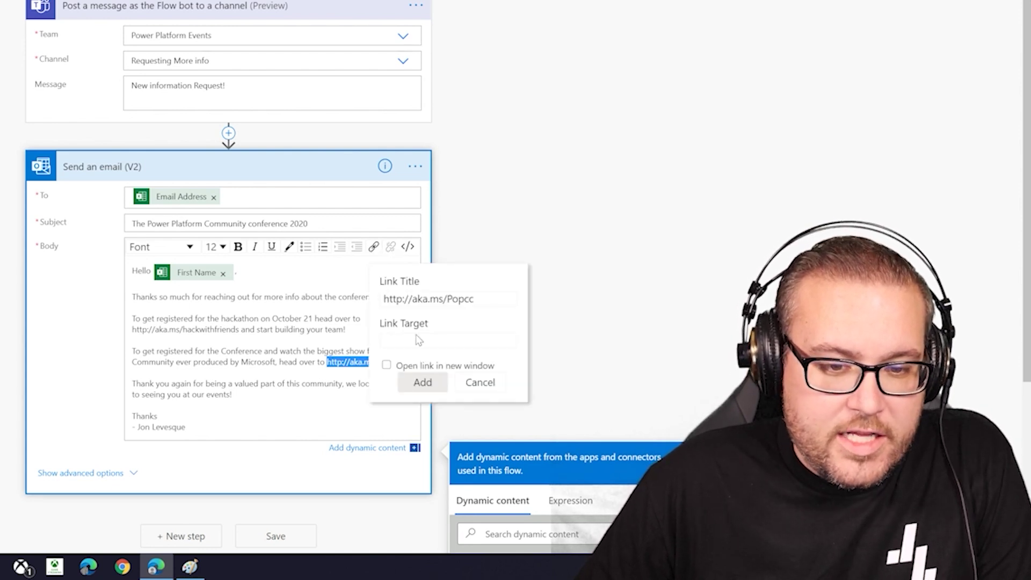
{"action": "left_click", "coordinate": [410, 342]}
{"action": "key", "text": "ctrl+v"}
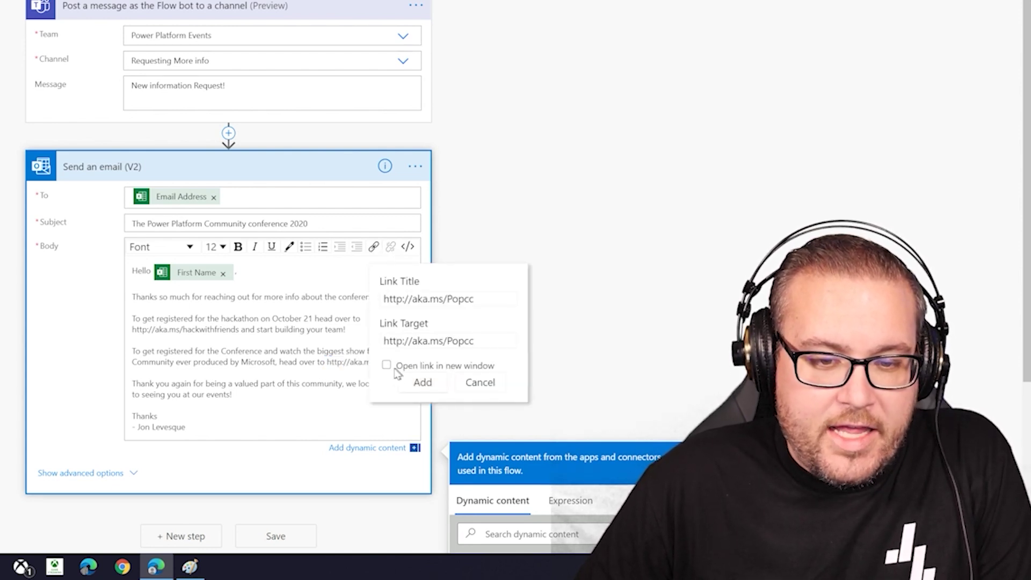
{"action": "left_click", "coordinate": [387, 366]}
{"action": "left_click", "coordinate": [423, 383]}
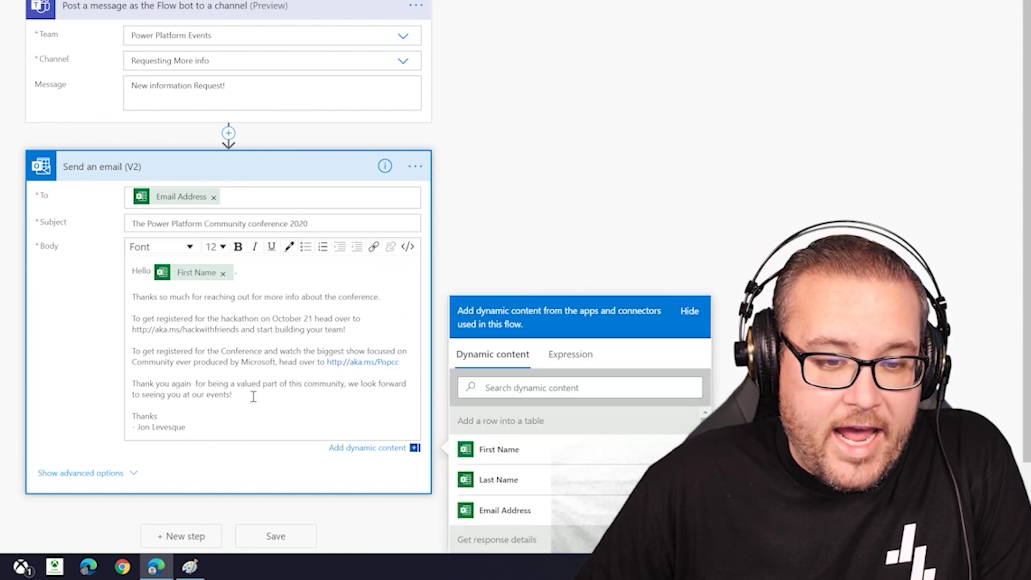
Hyperlink the hackwithfriends URL to open in a new window, then save the flow
{"action": "left_click_drag", "start_coordinate": [240, 329], "coordinate": [133, 331]}
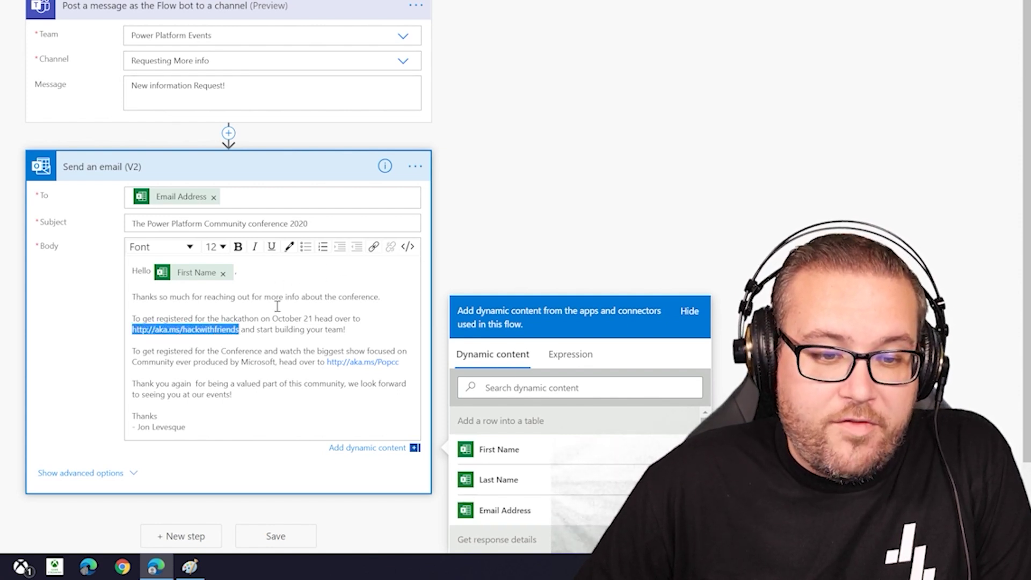
{"action": "left_click", "coordinate": [374, 246]}
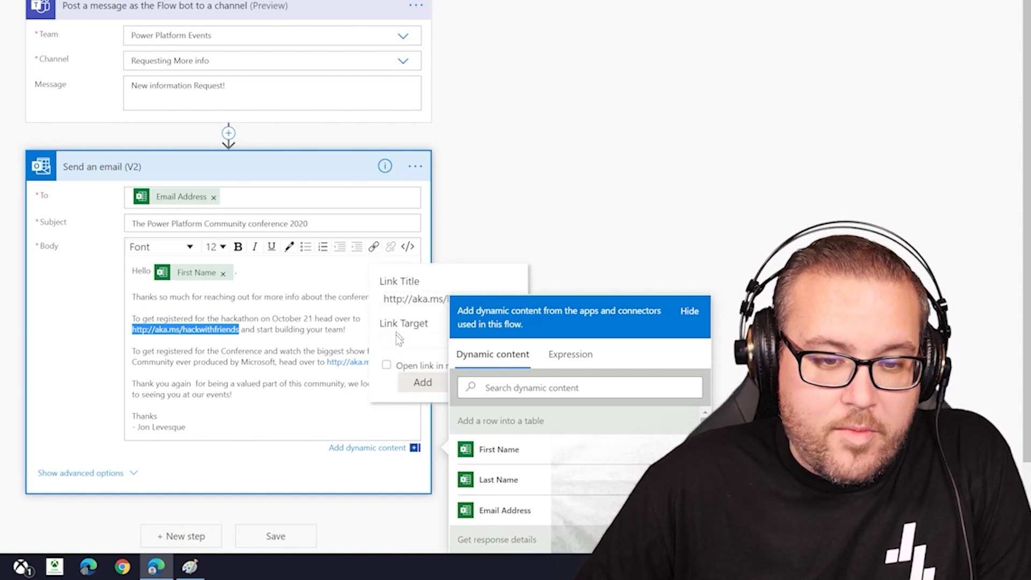
{"action": "left_click", "coordinate": [394, 341]}
{"action": "key", "text": "ctrl+v"}
{"action": "left_click", "coordinate": [386, 365]}
{"action": "left_click", "coordinate": [417, 394]}
{"action": "left_click", "coordinate": [259, 406]}
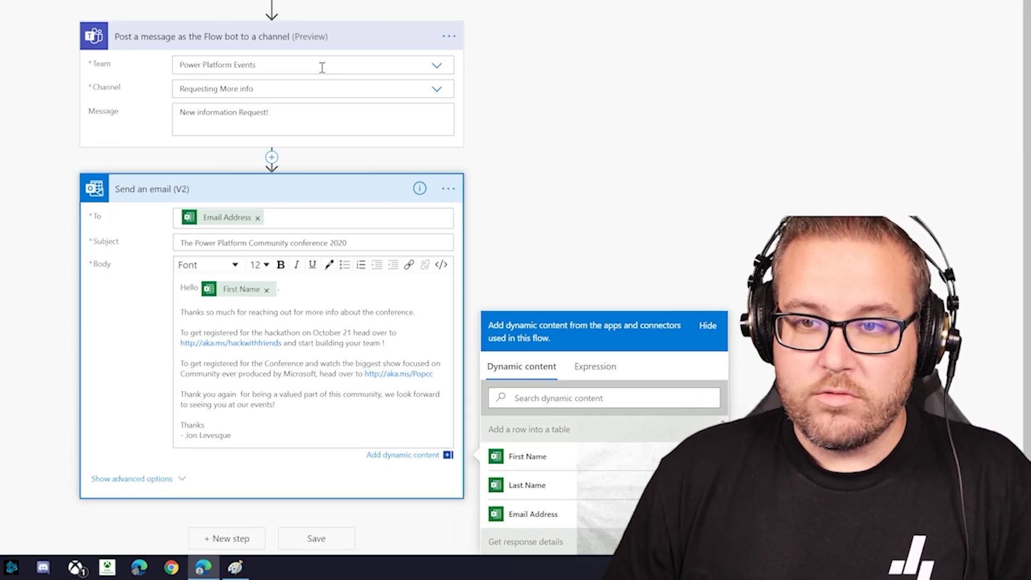
{"action": "left_click", "coordinate": [935, 70]}
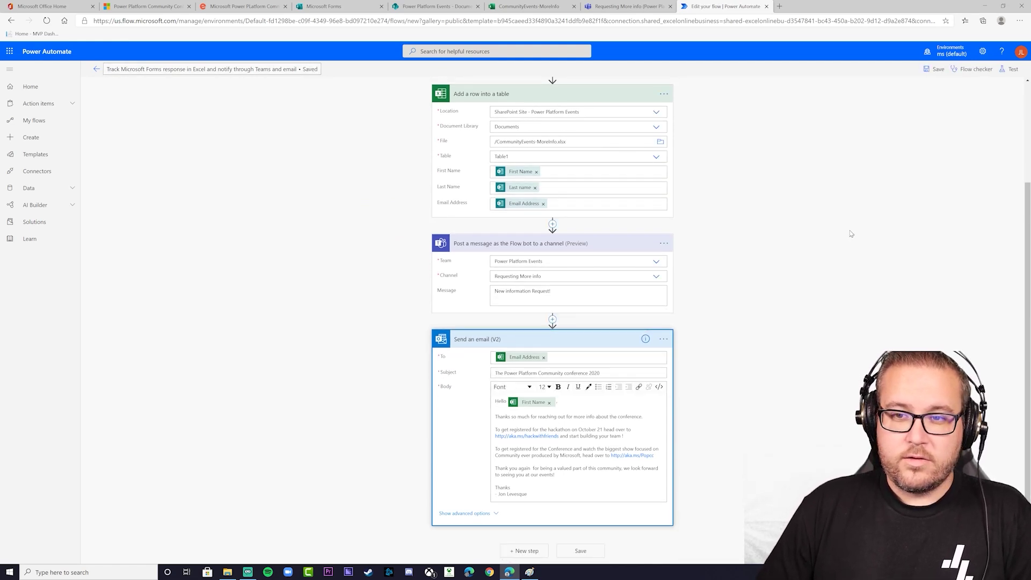
Start a test run set to wait for the trigger action performed manually
{"action": "left_click", "coordinate": [1010, 69]}
{"action": "left_click", "coordinate": [926, 89]}
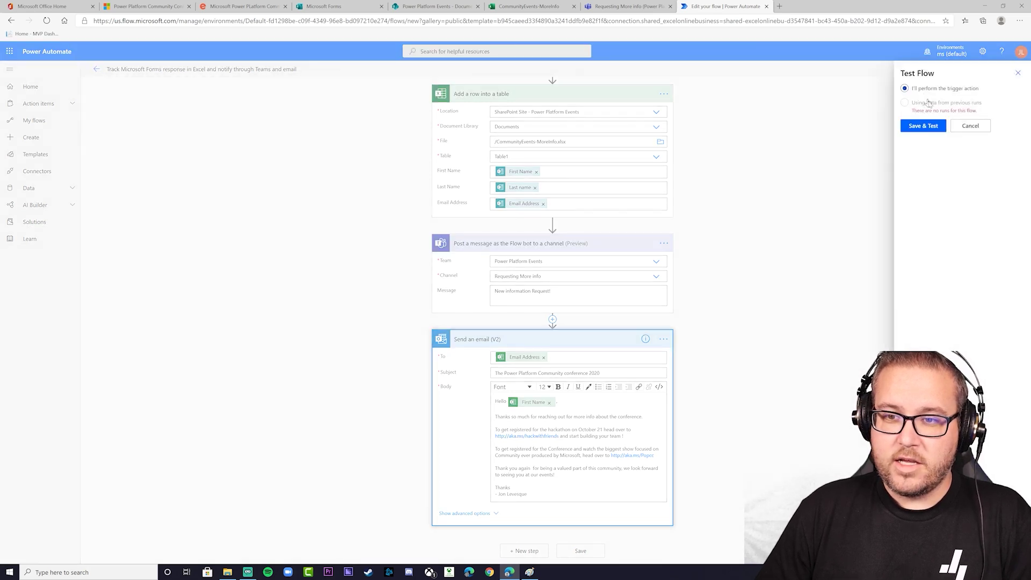
{"action": "left_click", "coordinate": [924, 126]}
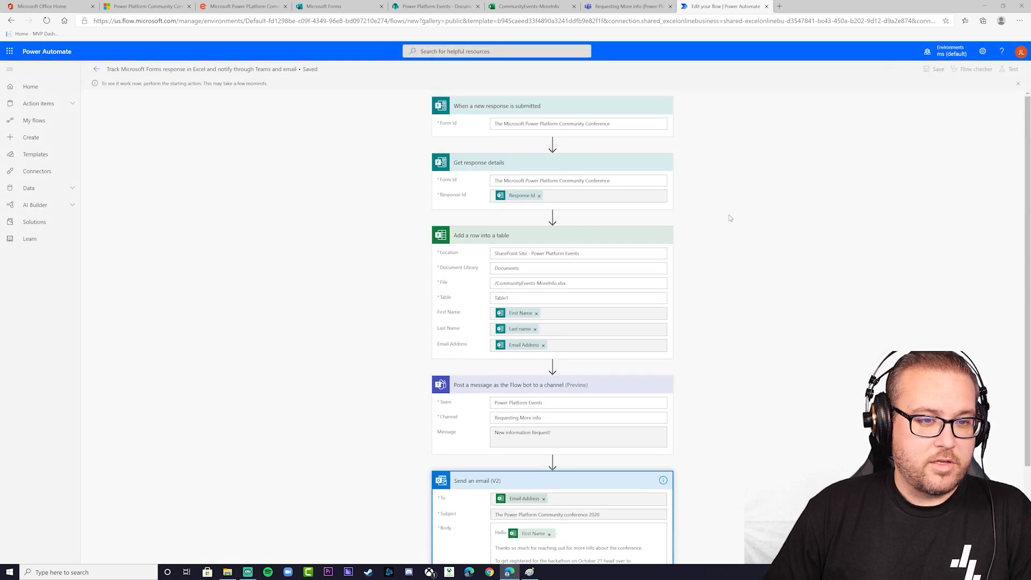
{"action": "scroll", "coordinate": [729, 220], "scroll_direction": "up", "scroll_amount": 2}
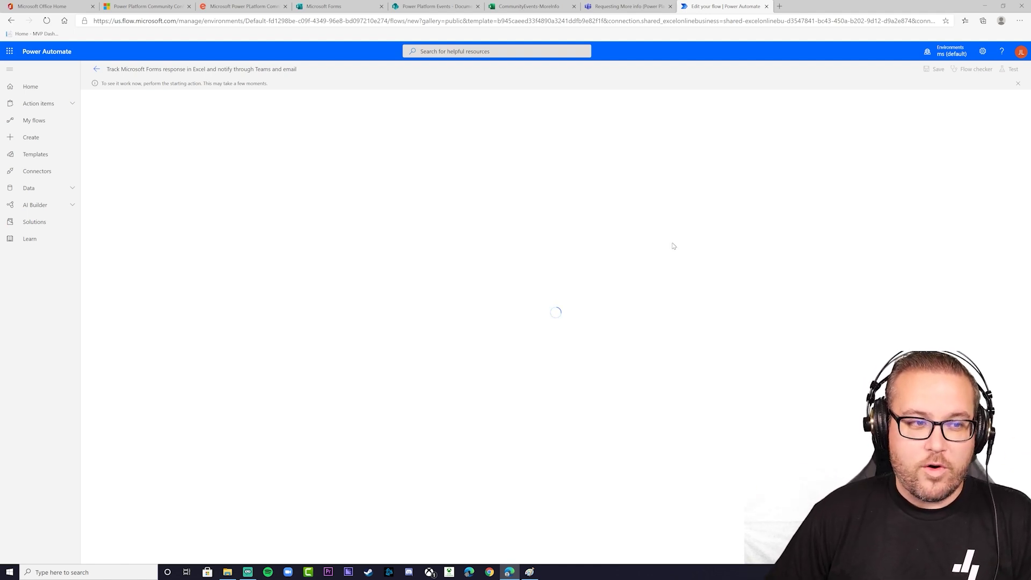
{"action": "left_click", "coordinate": [338, 7]}
Preview the conference form, fill in a test name and e-mail address, and submit it
{"action": "left_click", "coordinate": [868, 72]}
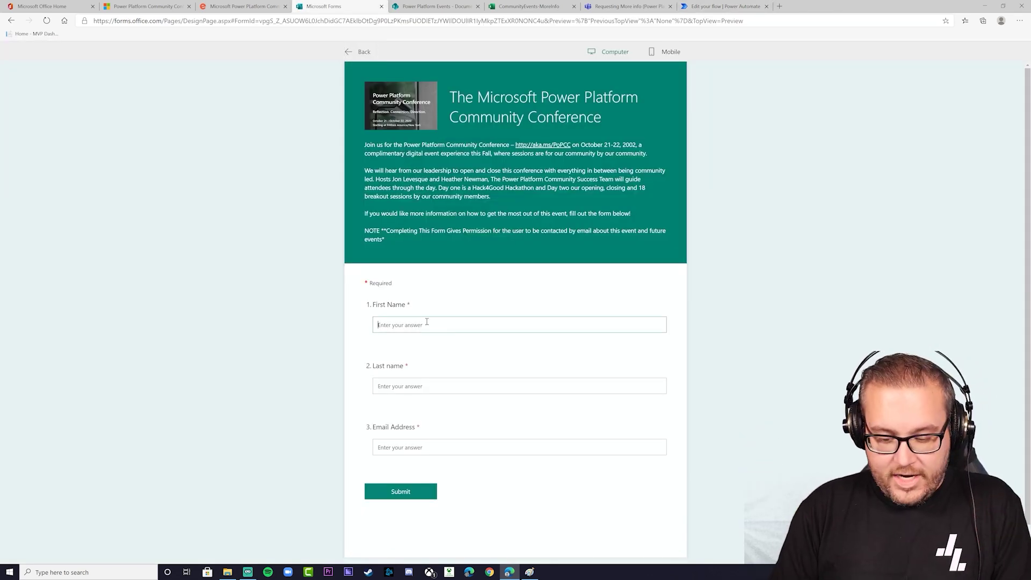
{"action": "type", "text": "Jon"}
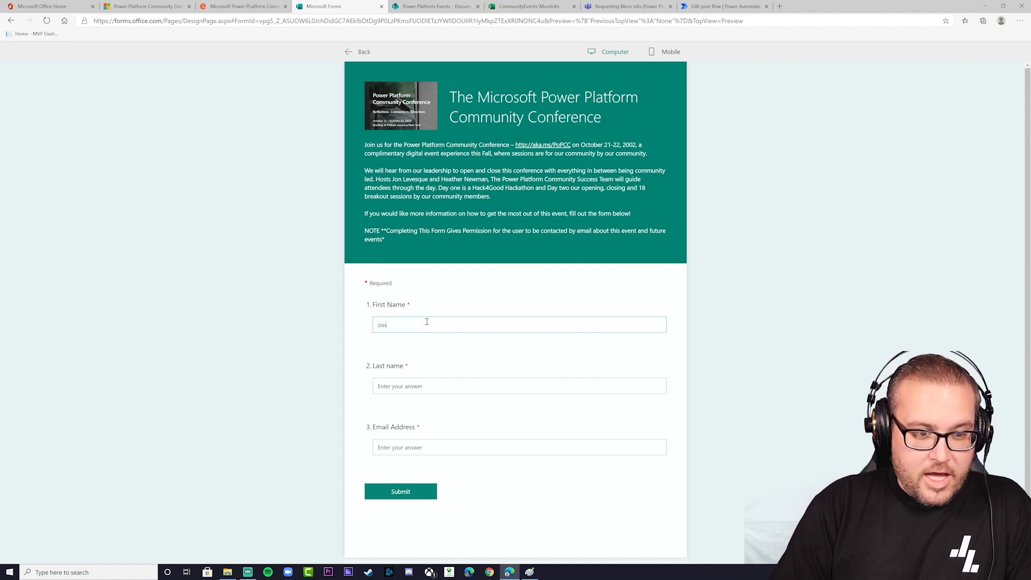
{"action": "type", "text": "Levesque"}
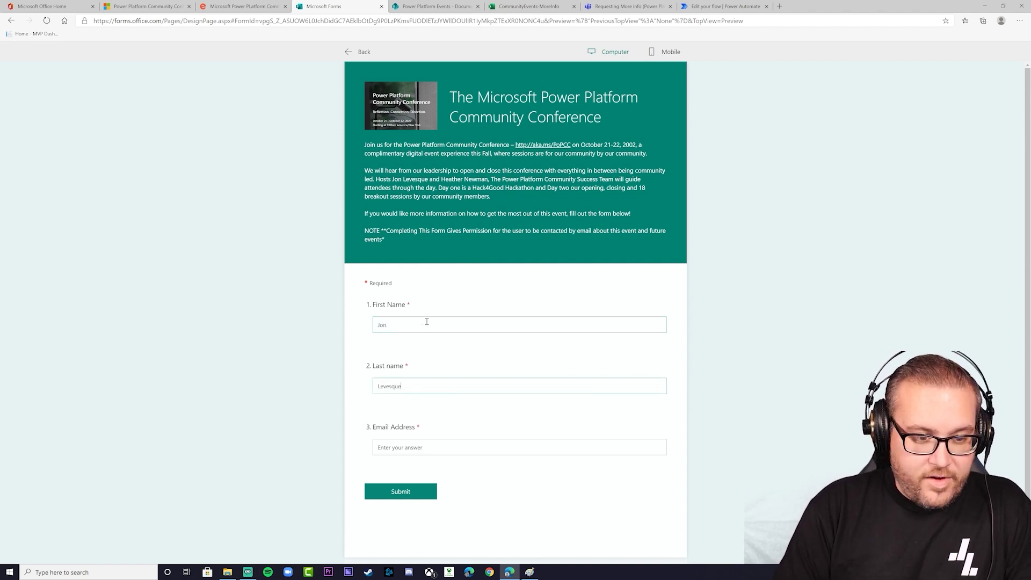
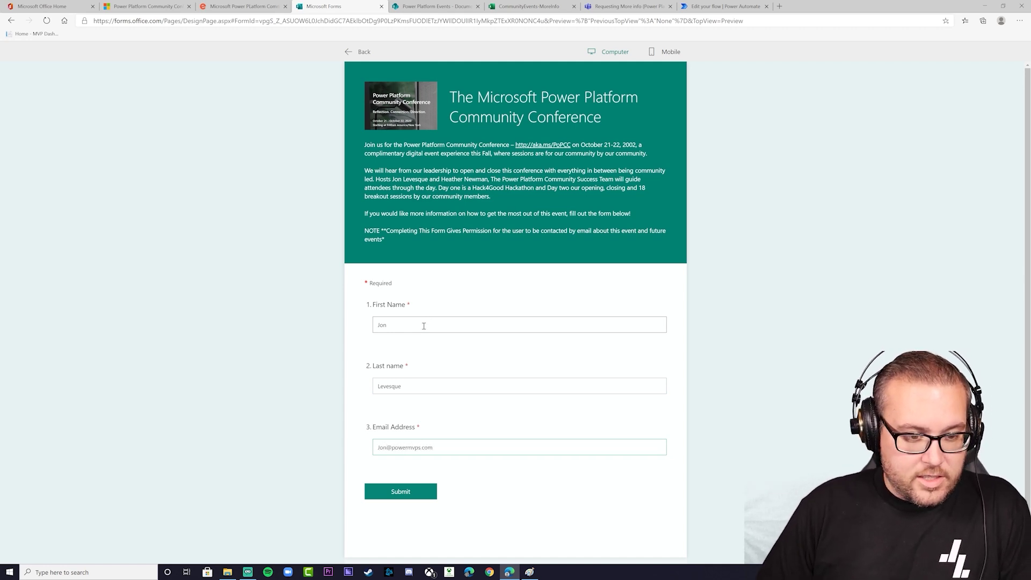
{"action": "left_click", "coordinate": [403, 495]}
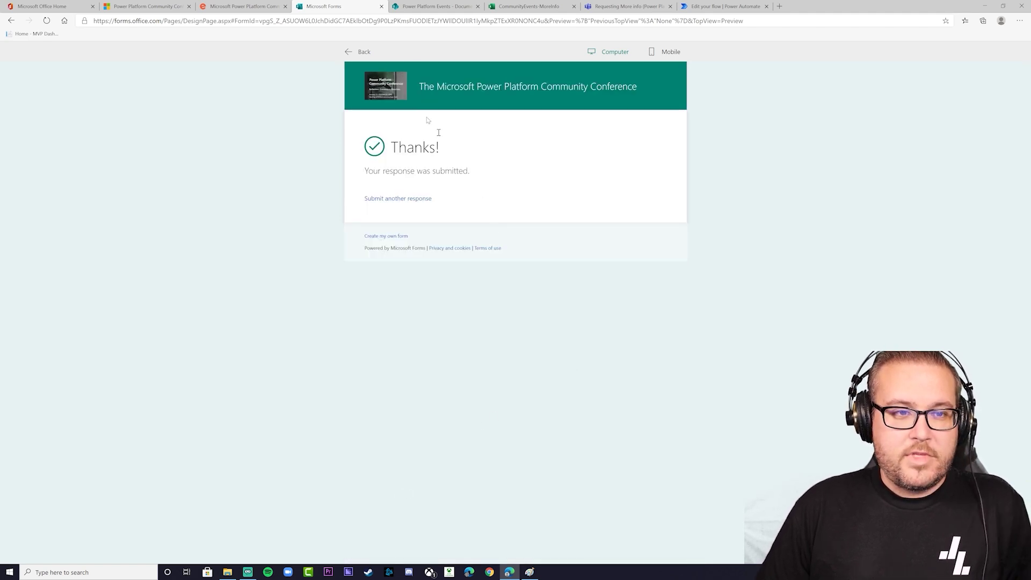
{"action": "left_click", "coordinate": [719, 10]}
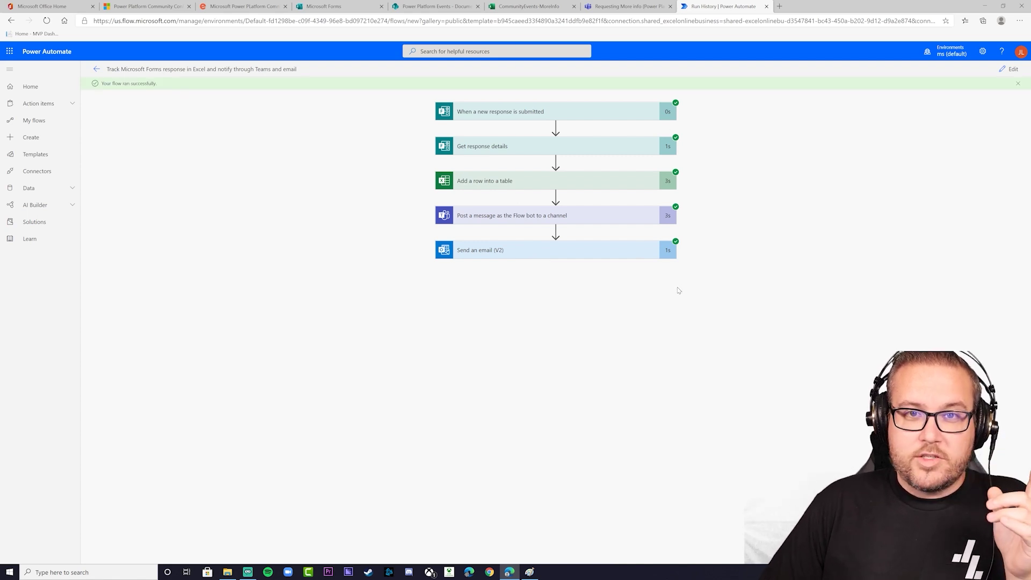
Confirm the submitted response appears as a new row in the Excel table
{"action": "left_click", "coordinate": [526, 8]}
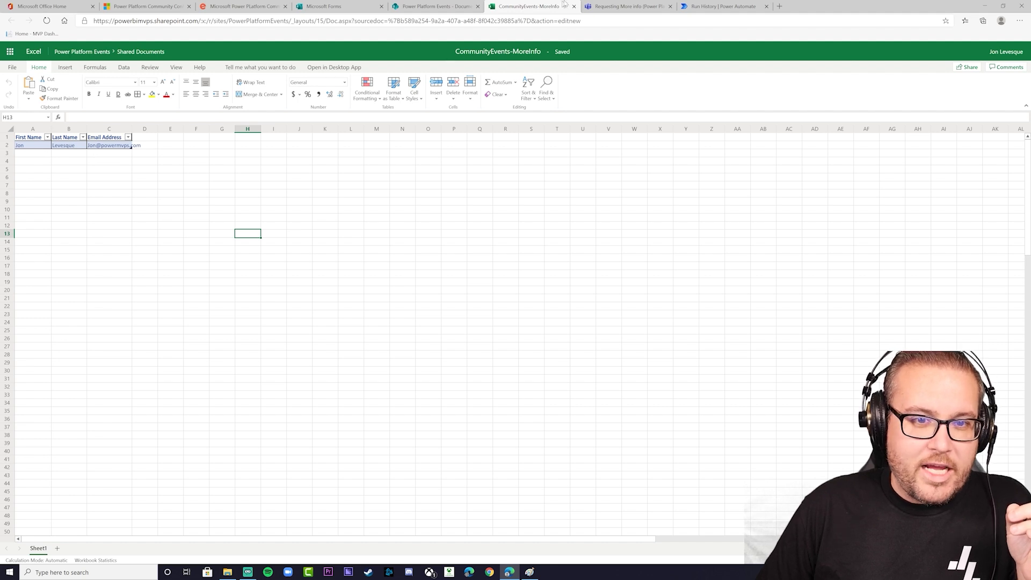
{"action": "left_click", "coordinate": [639, 7]}
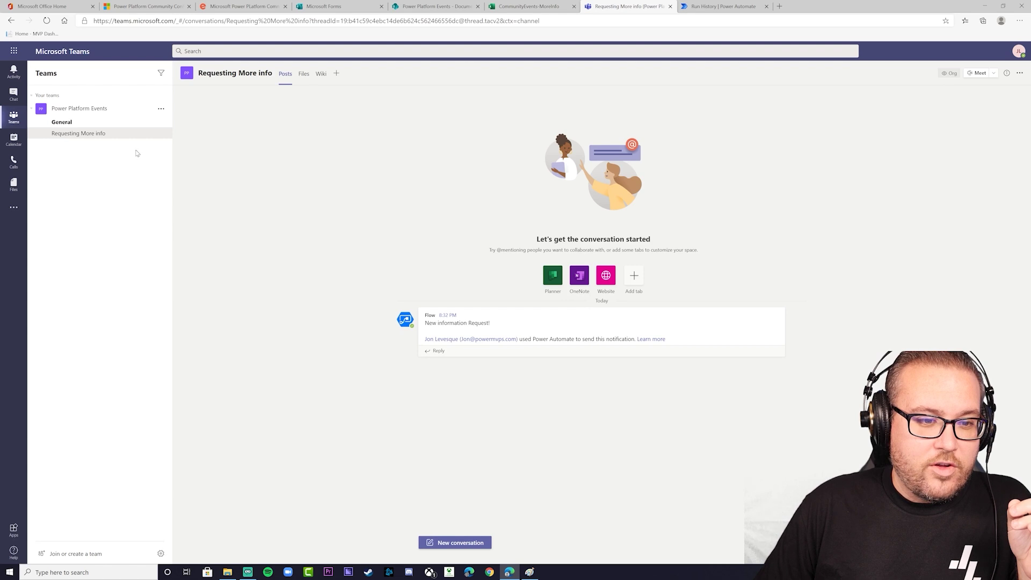
Inspect the Flow bot's 'New information Request!' post in the Requesting More info channel
{"action": "mouse_move", "coordinate": [465, 326]}
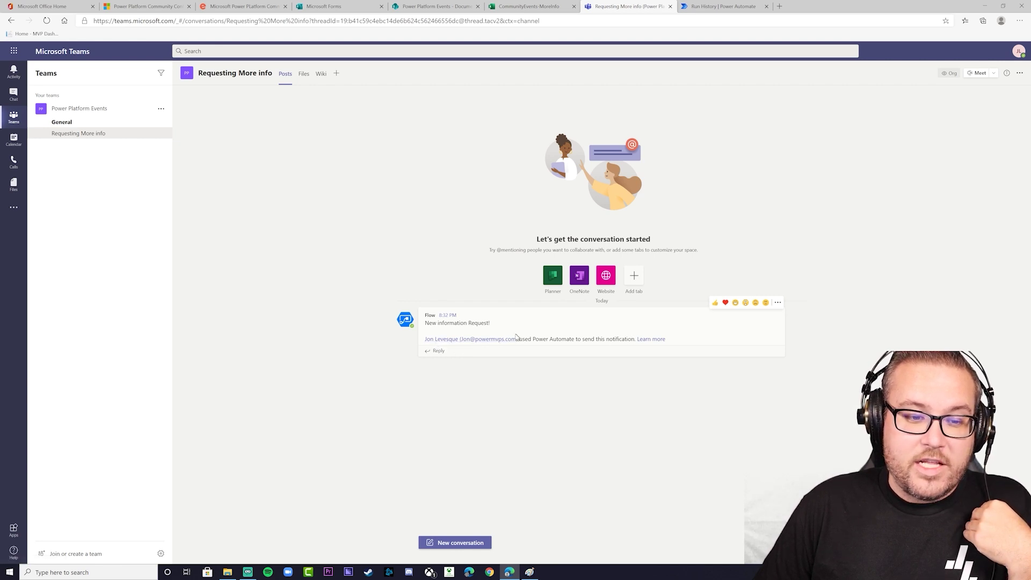
{"action": "left_click_drag", "start_coordinate": [491, 323], "coordinate": [426, 326]}
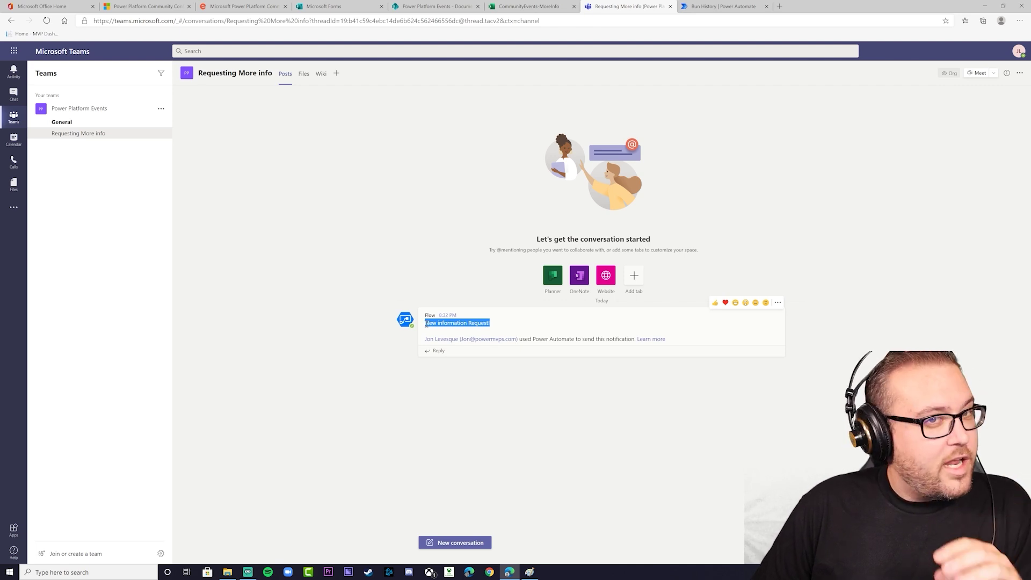
{"action": "left_click_drag", "start_coordinate": [426, 324], "coordinate": [449, 285]}
{"action": "left_click", "coordinate": [503, 138]}
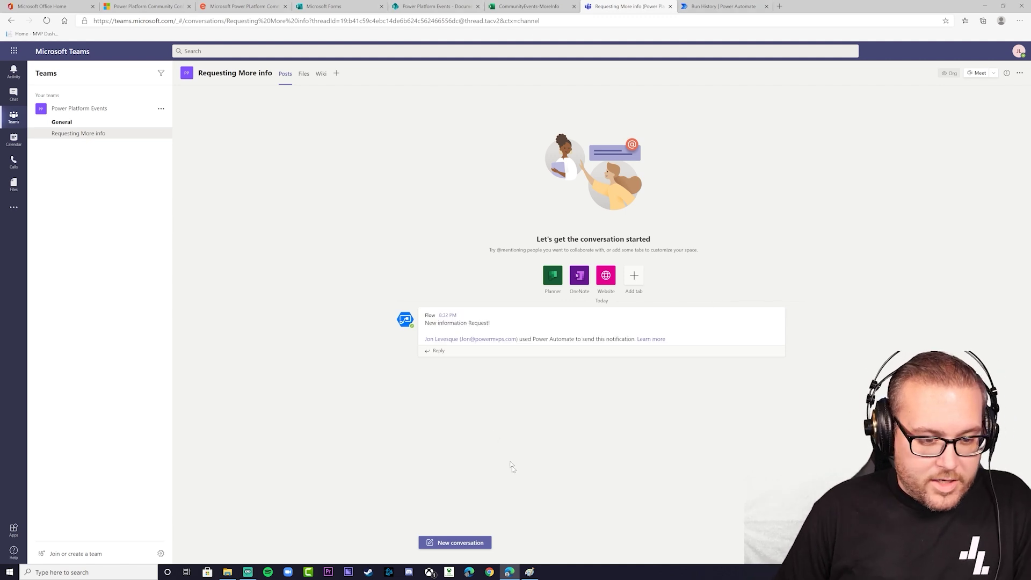
{"action": "left_click", "coordinate": [61, 6]}
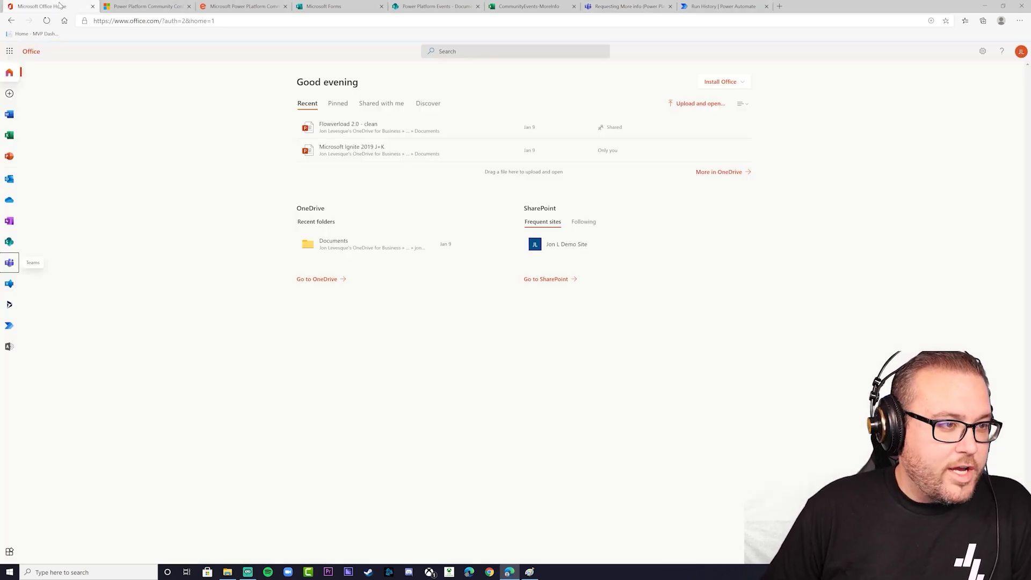
{"action": "left_click", "coordinate": [9, 179]}
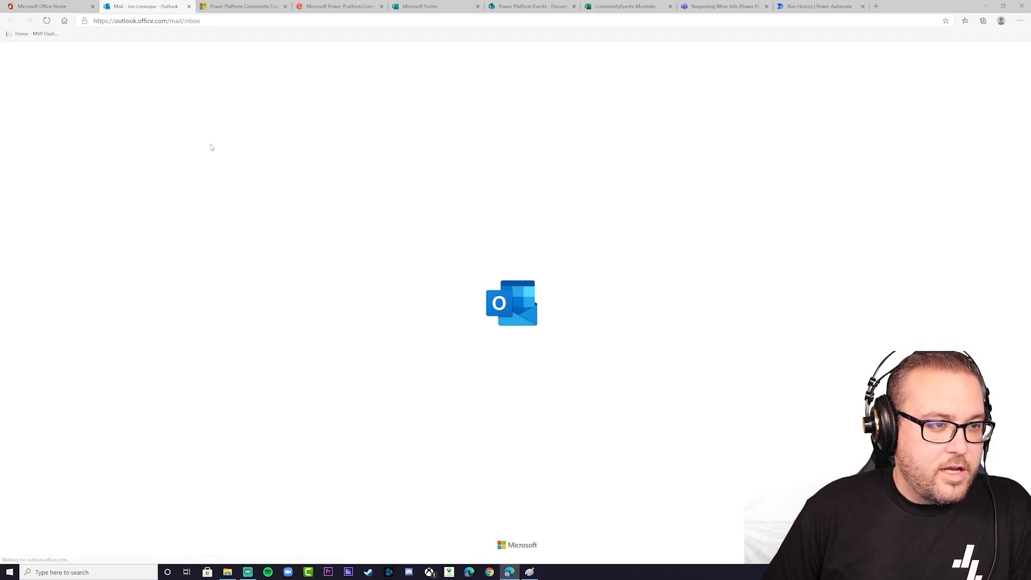
Open the conference follow-up email and test its hackwithfriends and Popcc links
{"action": "left_click", "coordinate": [147, 121]}
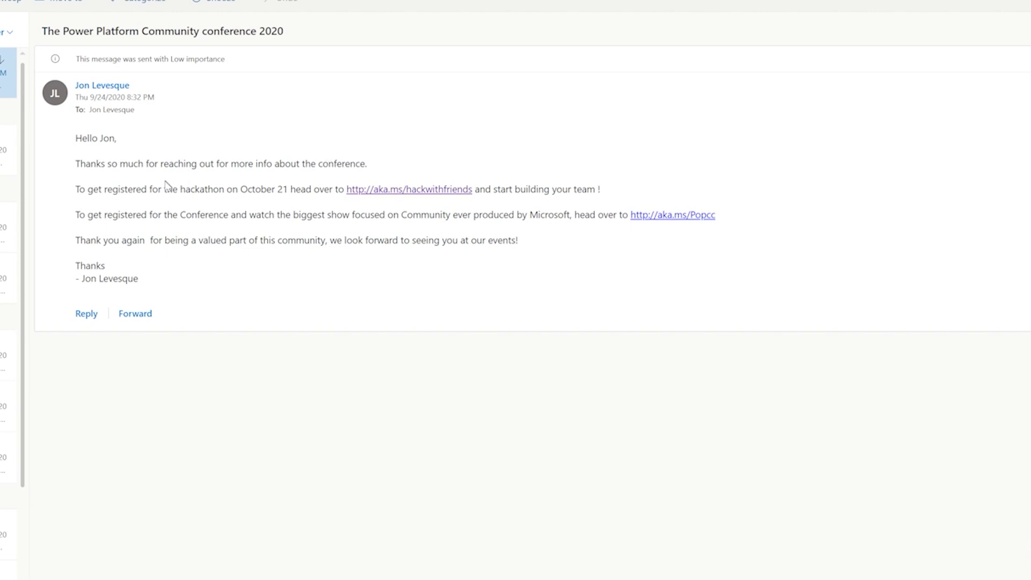
{"action": "left_click", "coordinate": [450, 189]}
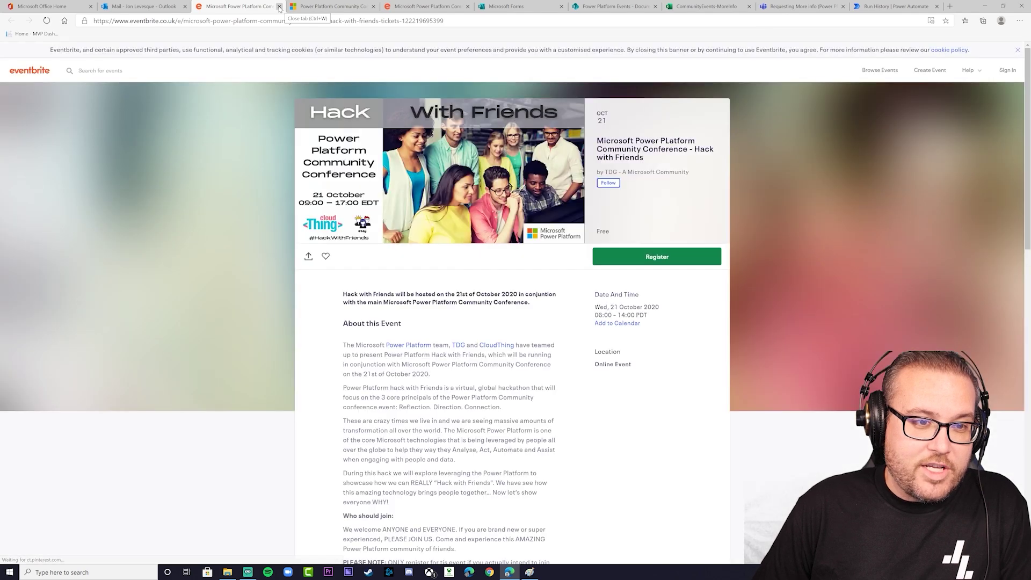
{"action": "left_click", "coordinate": [280, 7]}
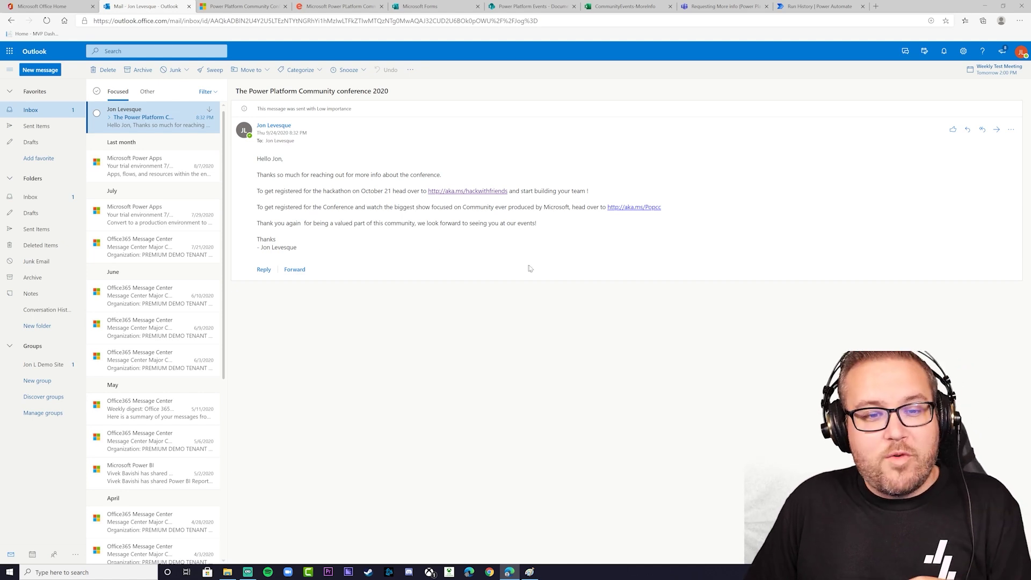
{"action": "left_click", "coordinate": [641, 208]}
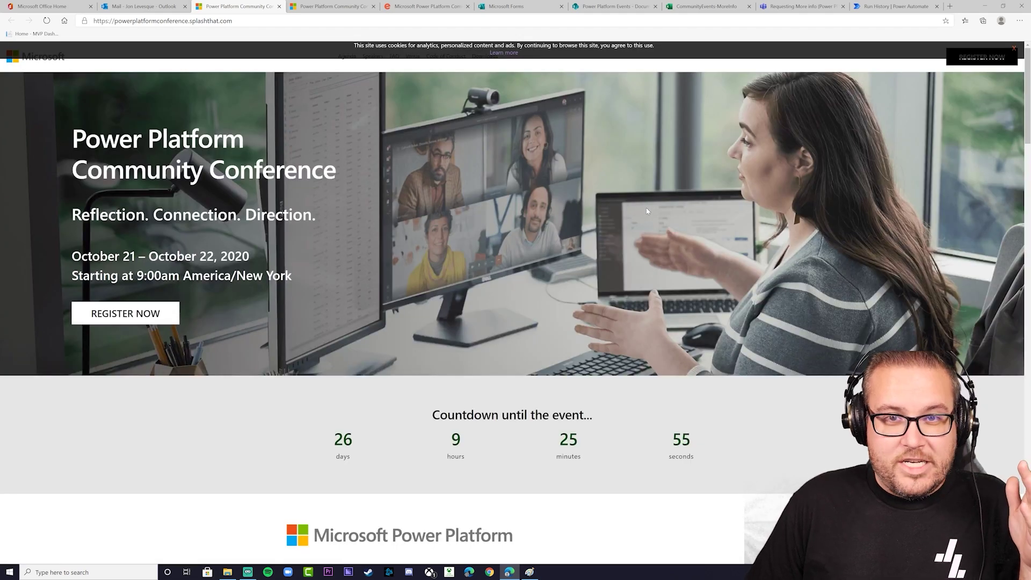
{"action": "left_click", "coordinate": [279, 6]}
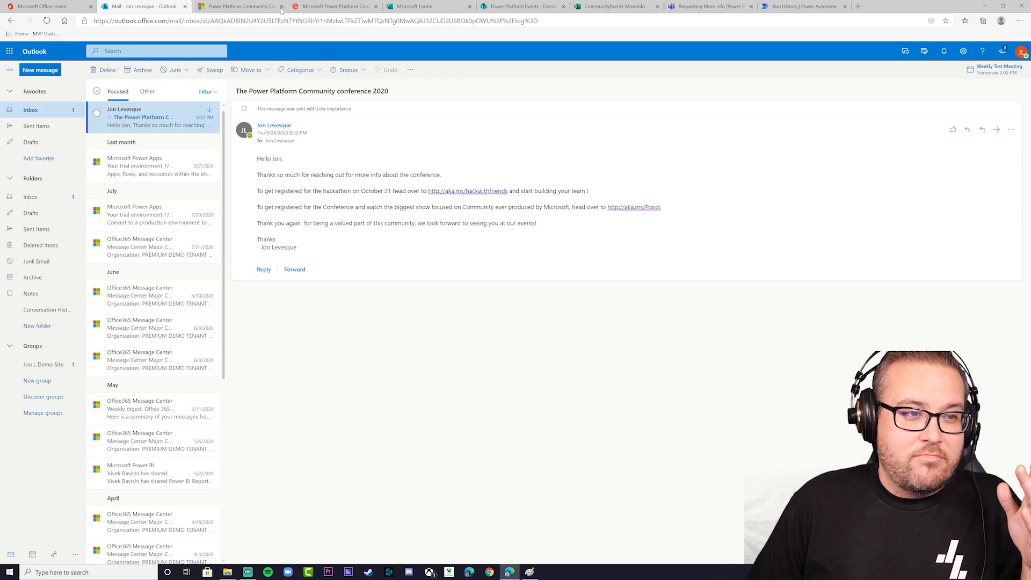